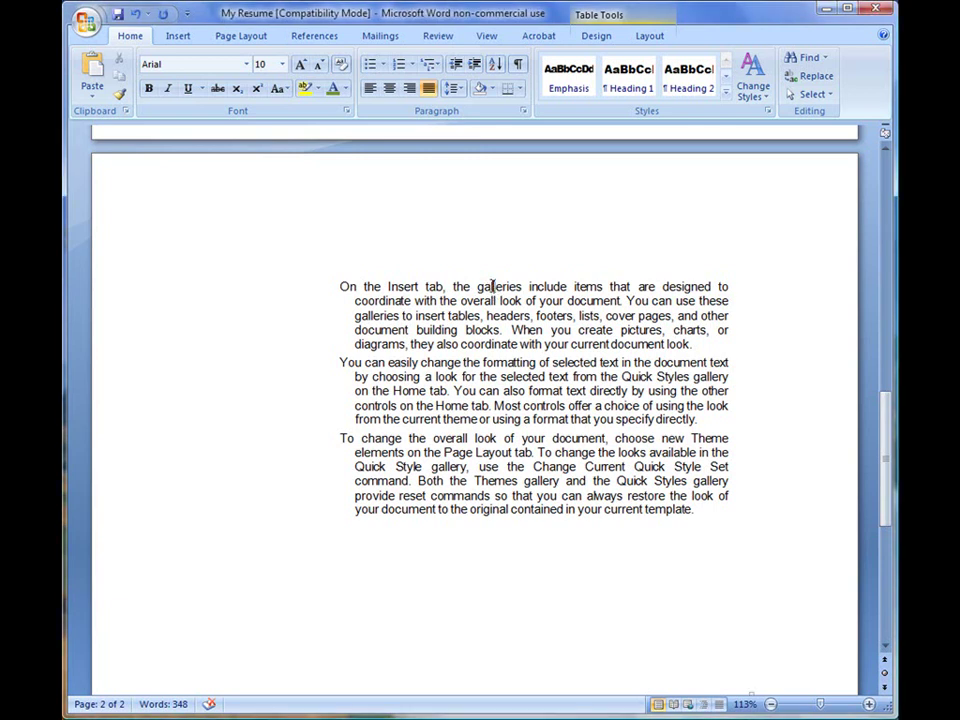
# Step: Practise selecting single words such as 'galleries', 'formatting', 'the' and 'format' in the sample paragraphs
pyautogui.doubleClick(492, 287)
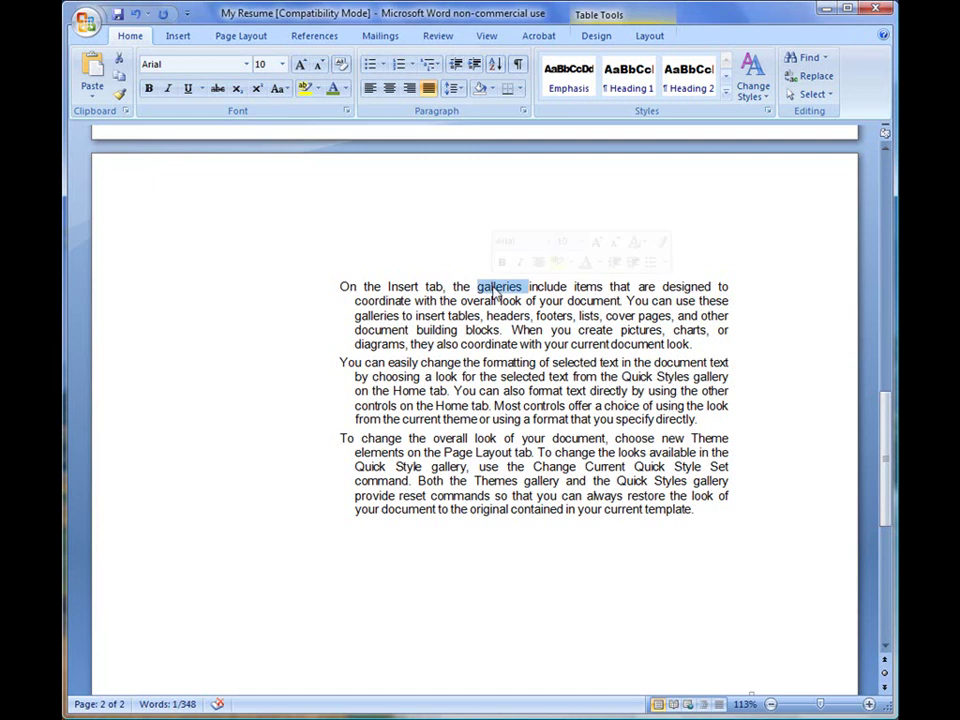
pyautogui.doubleClick(500, 364)
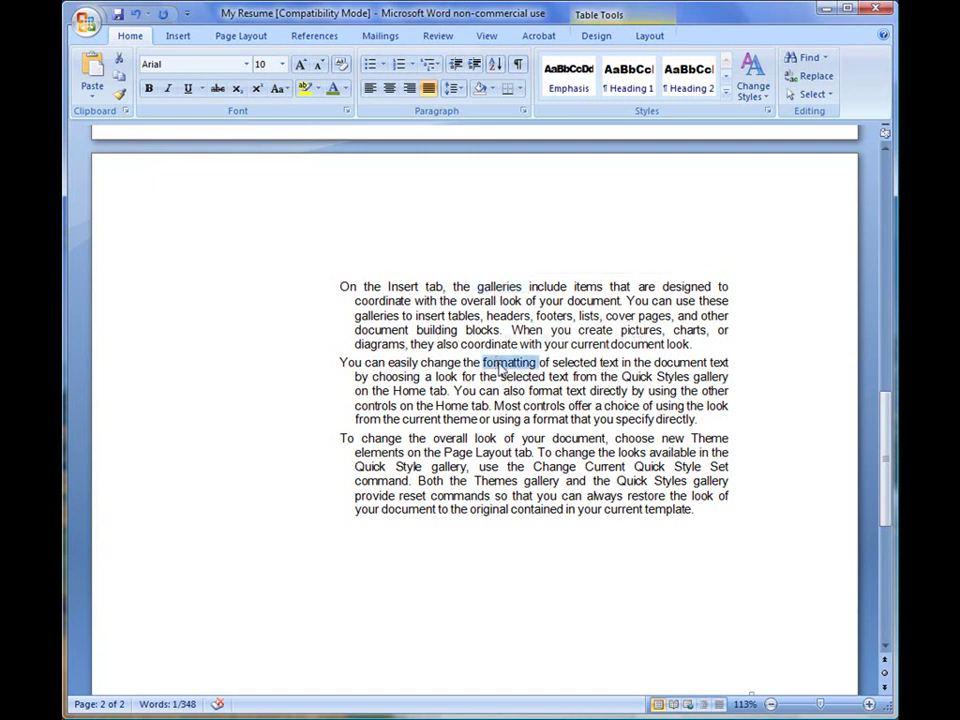
pyautogui.doubleClick(488, 377)
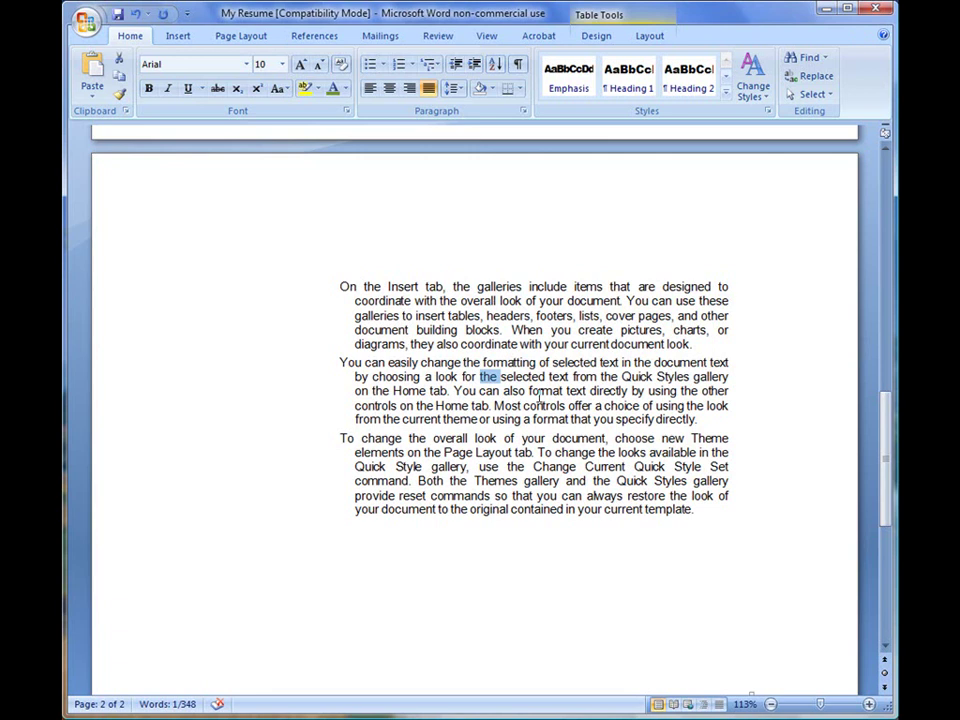
pyautogui.doubleClick(546, 391)
pyautogui.click(546, 405)
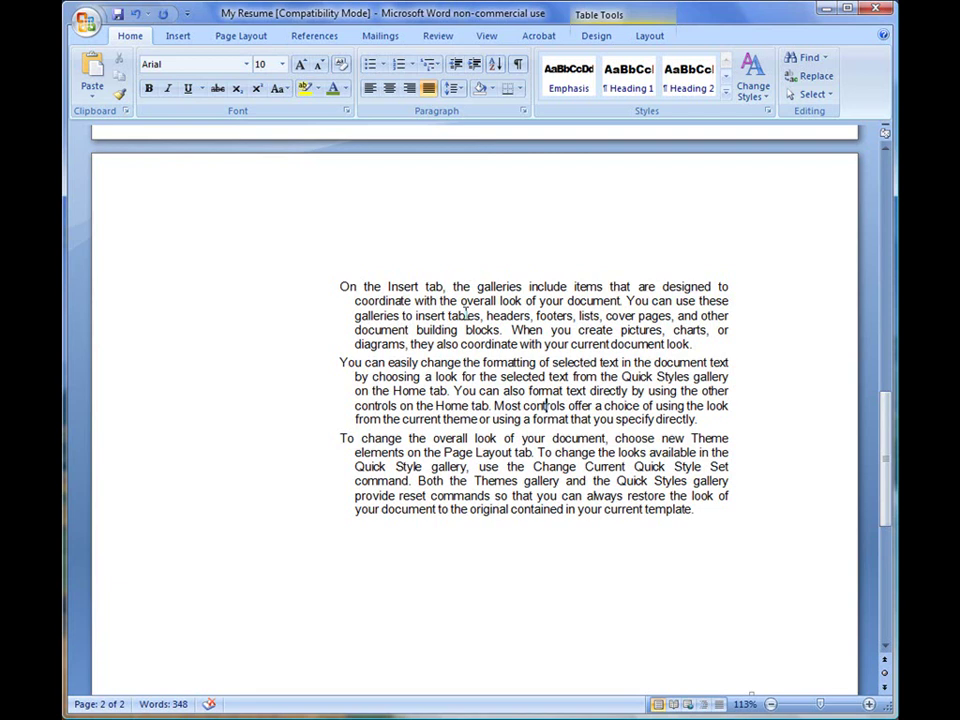
# Step: Select whole paragraphs and try a 14 pt font on the third paragraph, then undo it
pyautogui.tripleClick(465, 313)
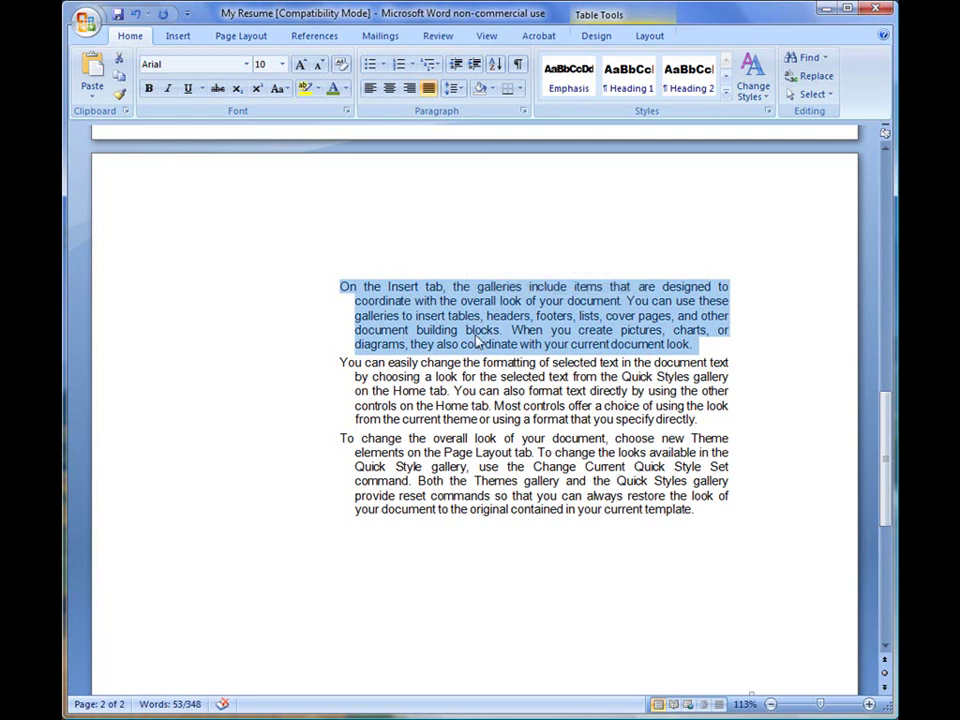
pyautogui.tripleClick(480, 452)
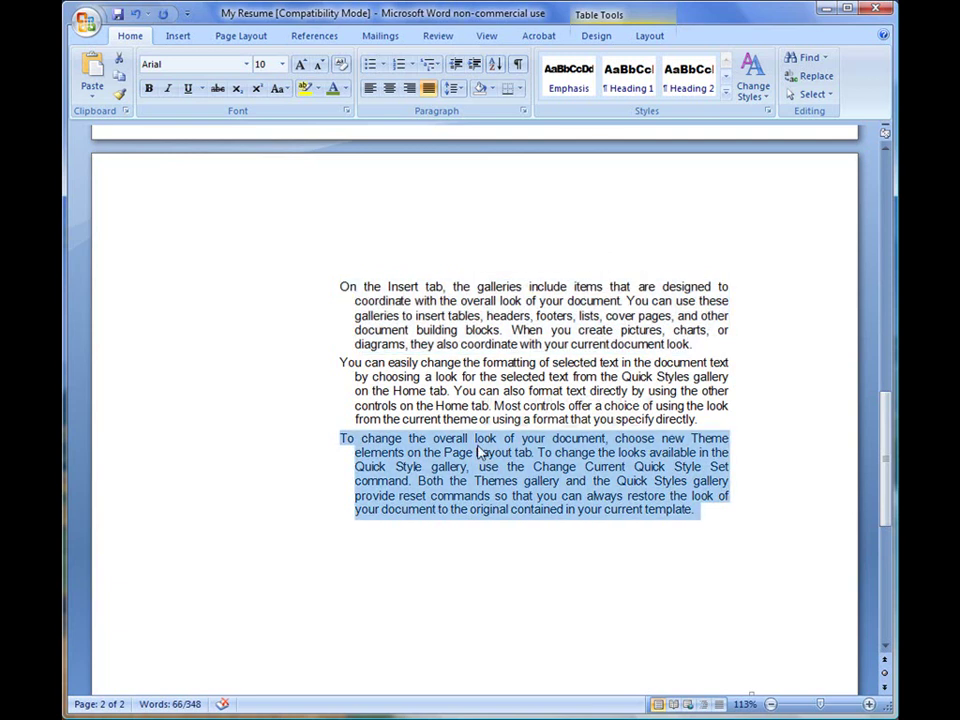
pyautogui.click(282, 64)
pyautogui.click(268, 152)
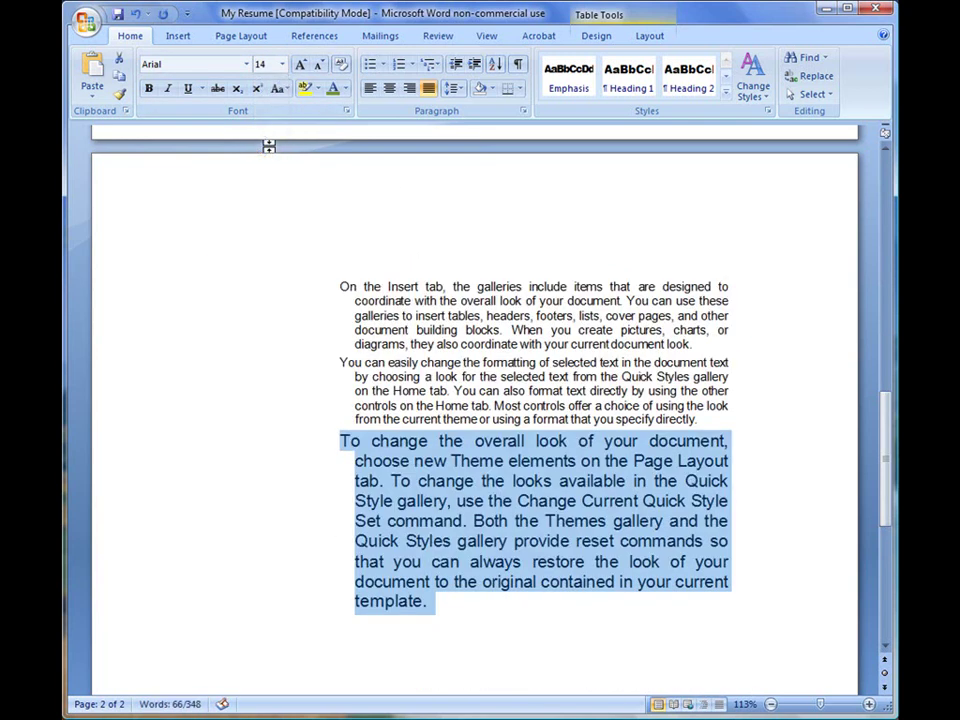
pyautogui.hotkey('ctrl', 'z')
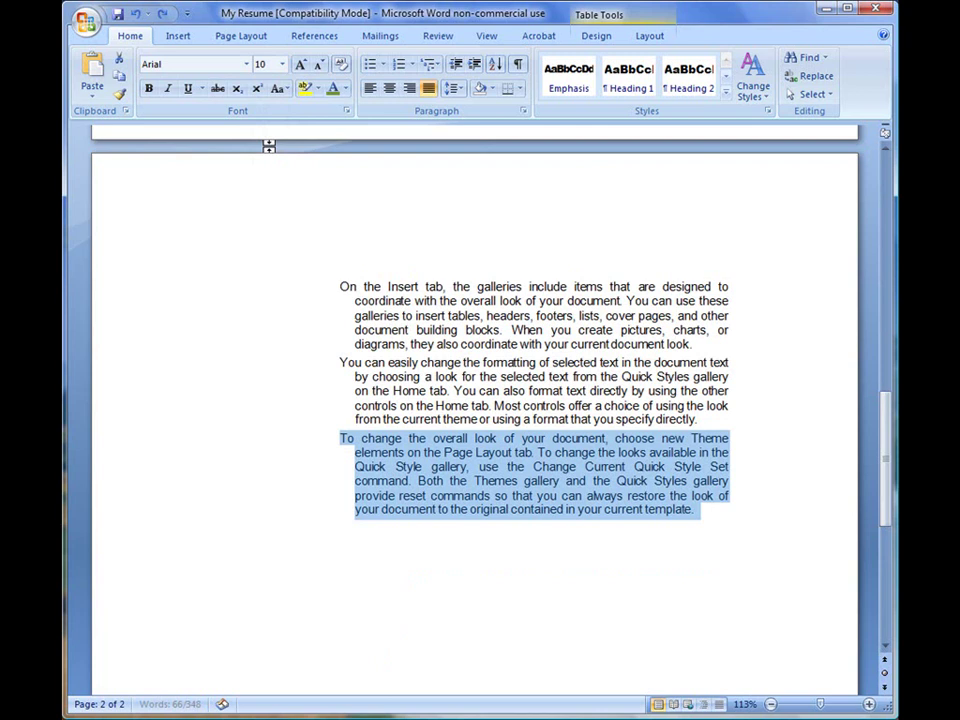
pyautogui.click(510, 364)
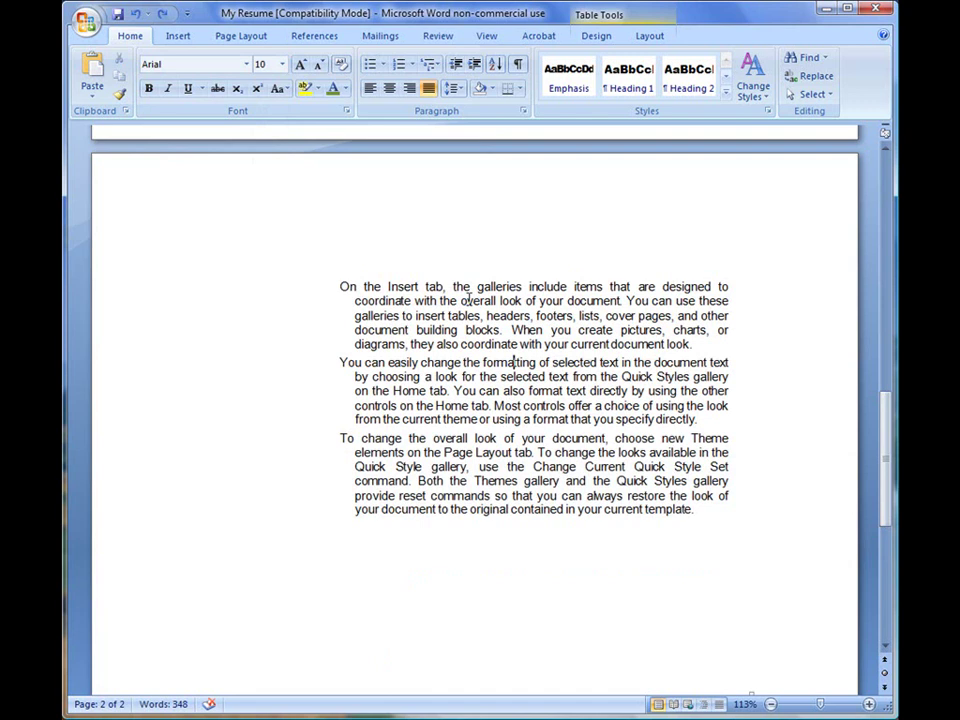
# Step: Practise selecting individual sentences, such as 'You can also format' and 'To change the looks'
pyautogui.keyDown('ctrl'); pyautogui.click(468, 300); pyautogui.keyUp('ctrl')
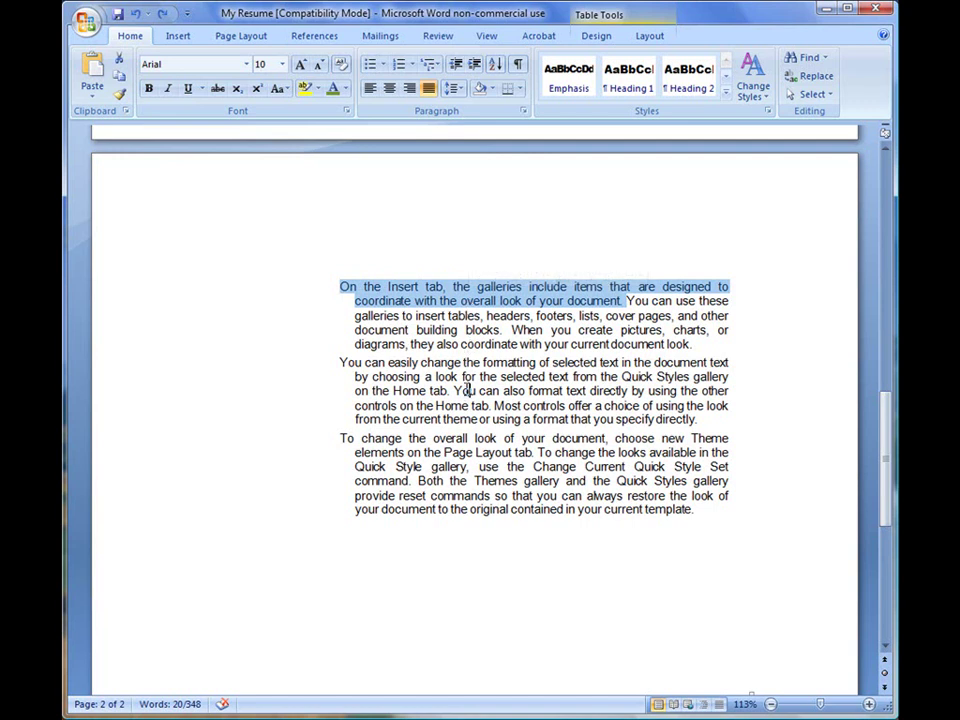
pyautogui.click(467, 390)
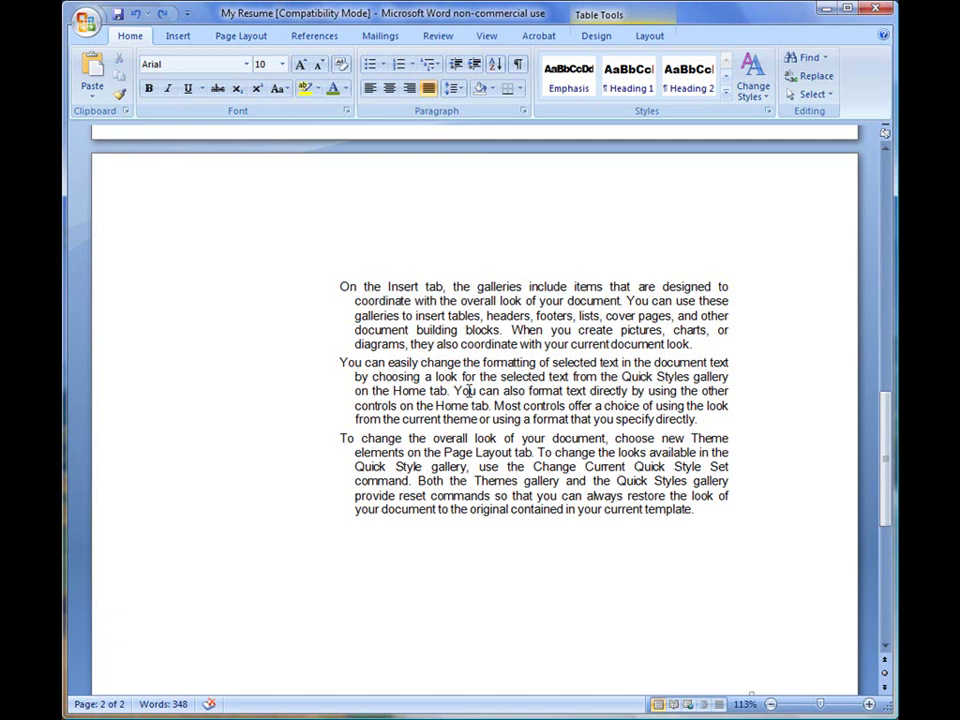
pyautogui.keyDown('ctrl'); pyautogui.click(467, 390); pyautogui.keyUp('ctrl')
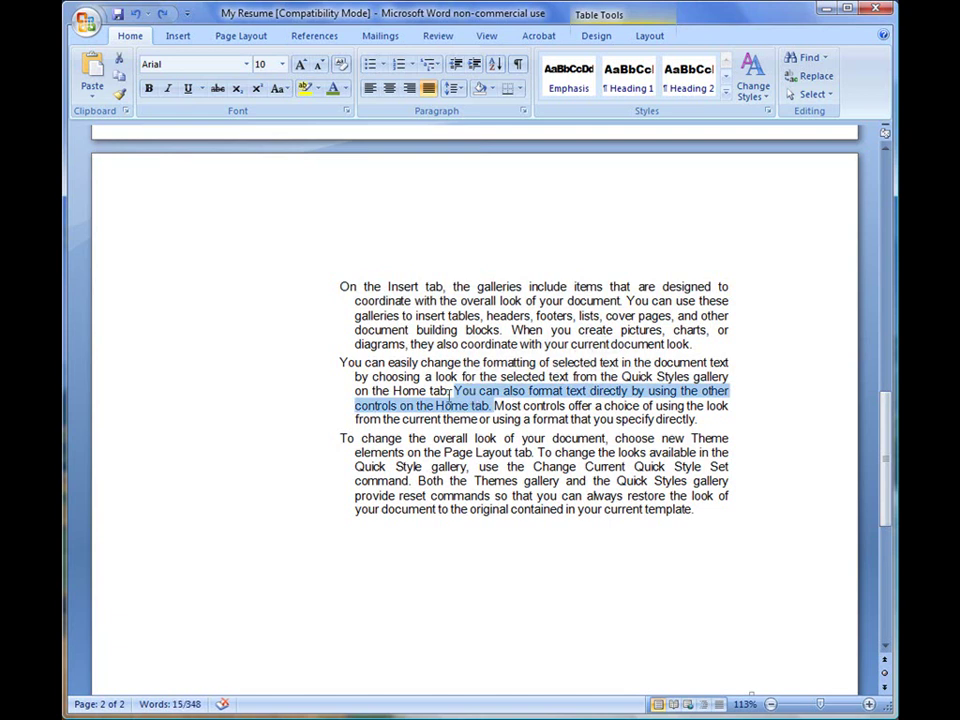
pyautogui.click(437, 390)
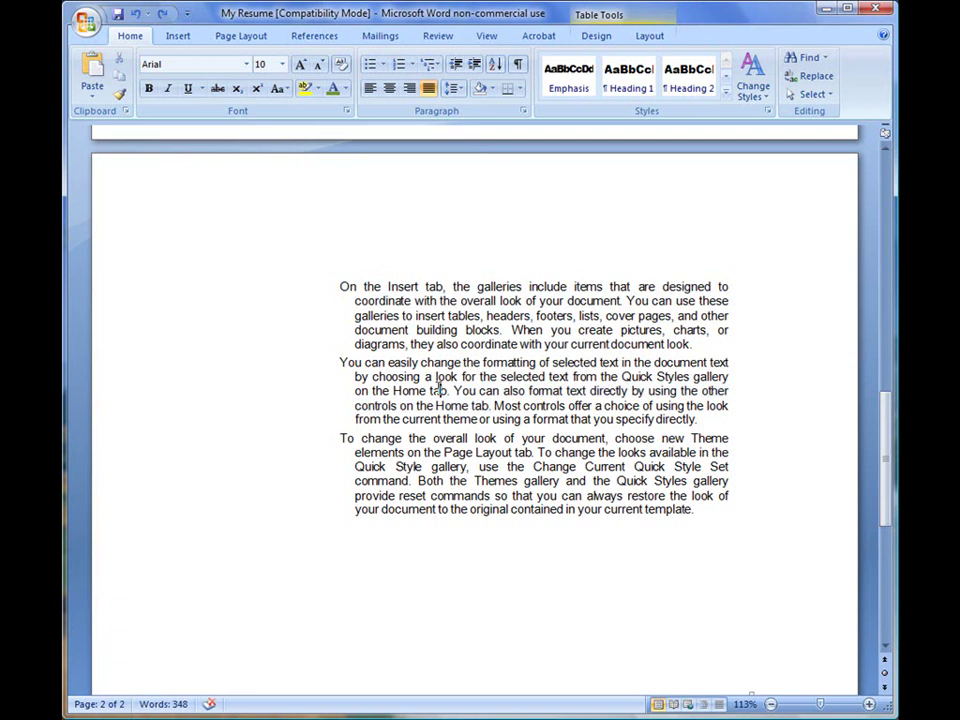
pyautogui.keyDown('ctrl'); pyautogui.click(563, 466); pyautogui.keyUp('ctrl')
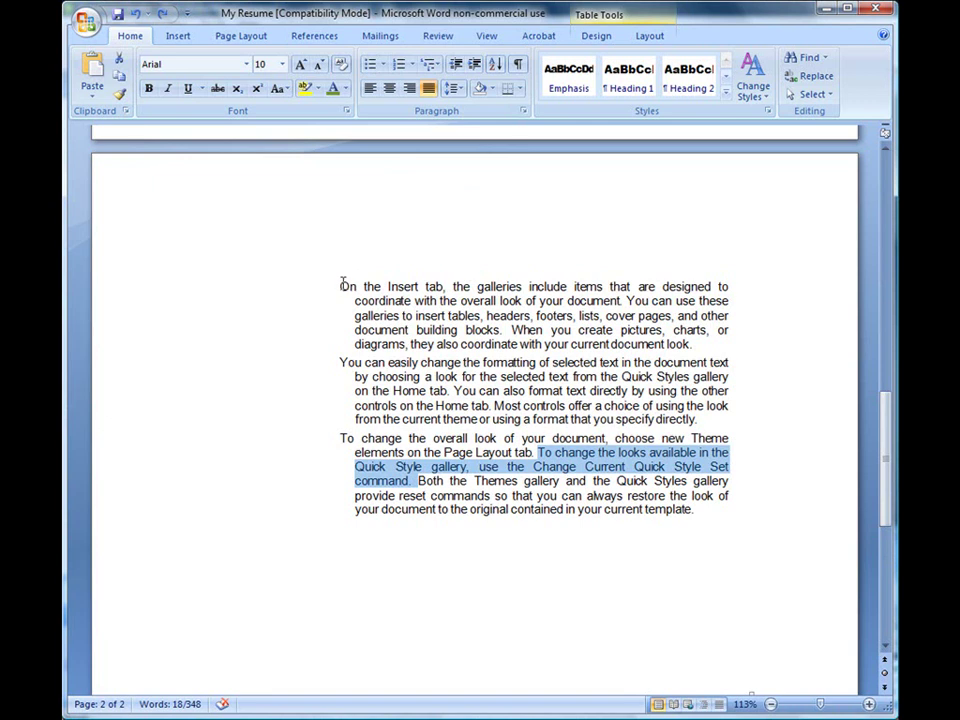
# Step: Set the three sample paragraphs to 1.5 line spacing after trying 2.0 and 1.0
pyautogui.moveTo(341, 286); pyautogui.dragTo(688, 511)
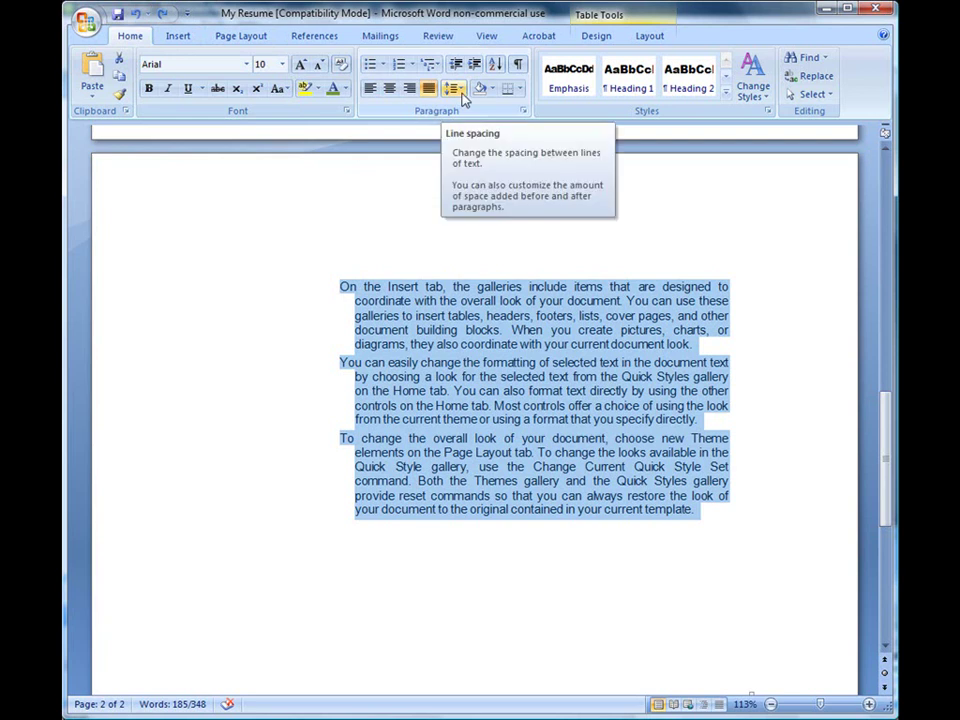
pyautogui.click(462, 93)
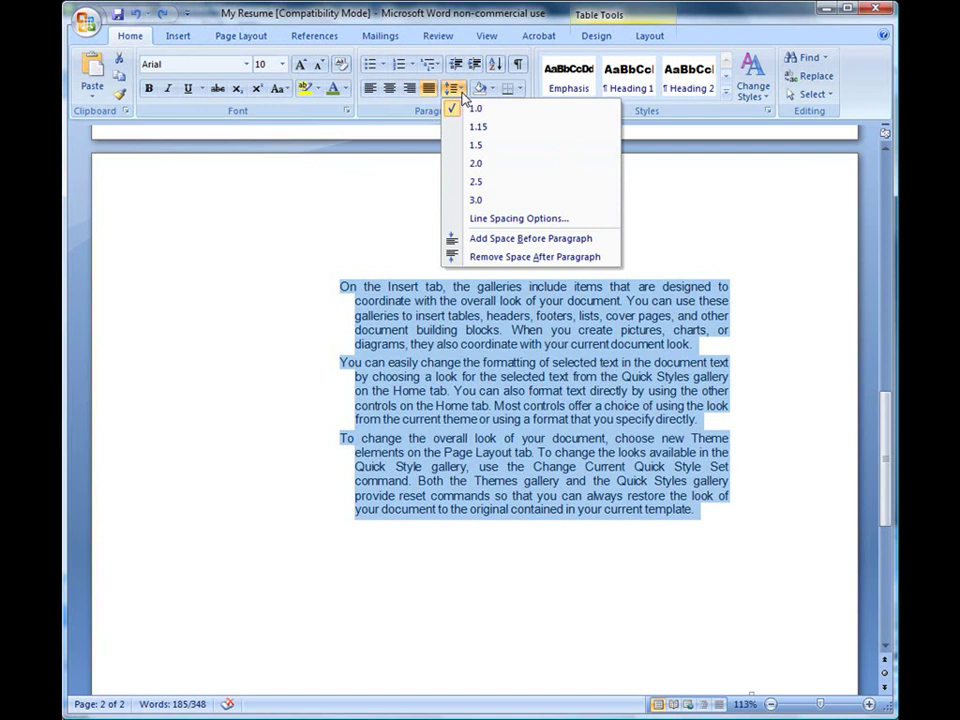
pyautogui.click(477, 164)
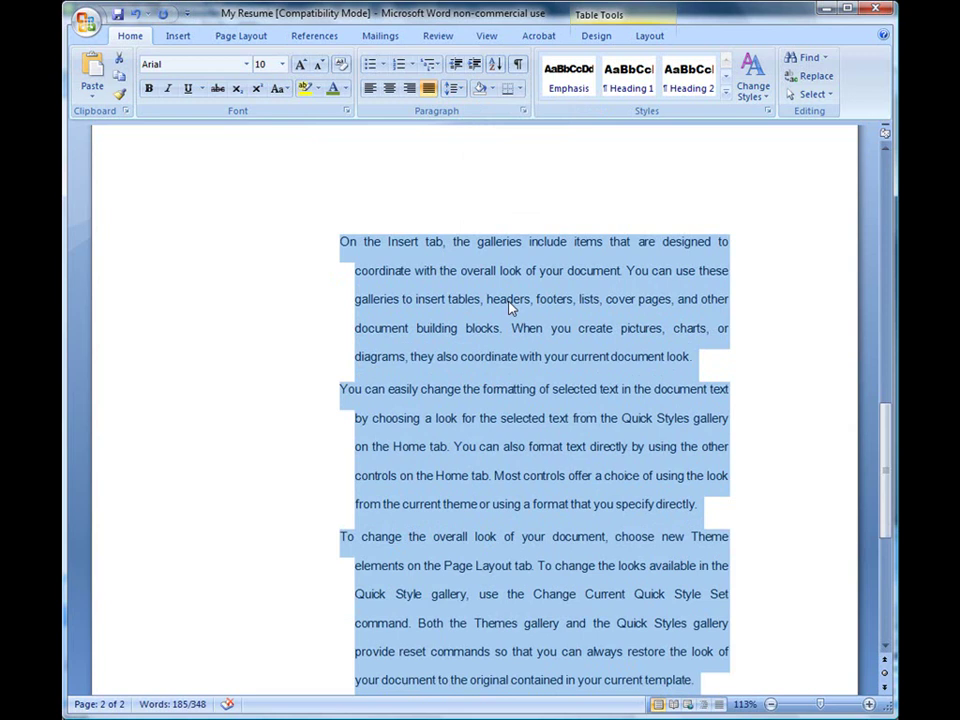
pyautogui.click(456, 88)
pyautogui.click(475, 110)
pyautogui.click(456, 88)
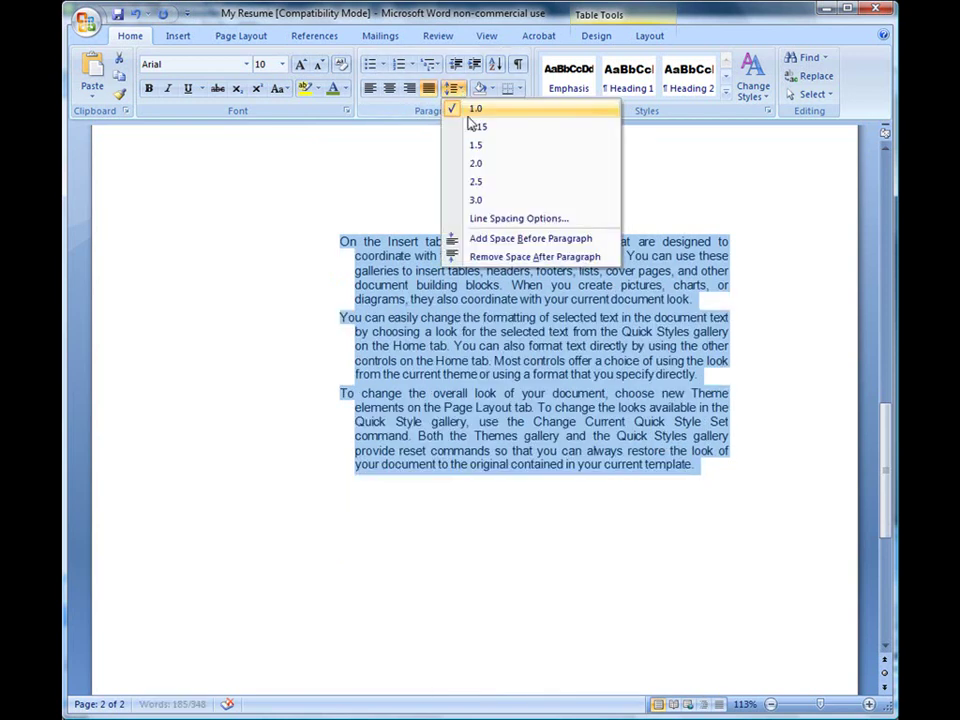
pyautogui.click(475, 148)
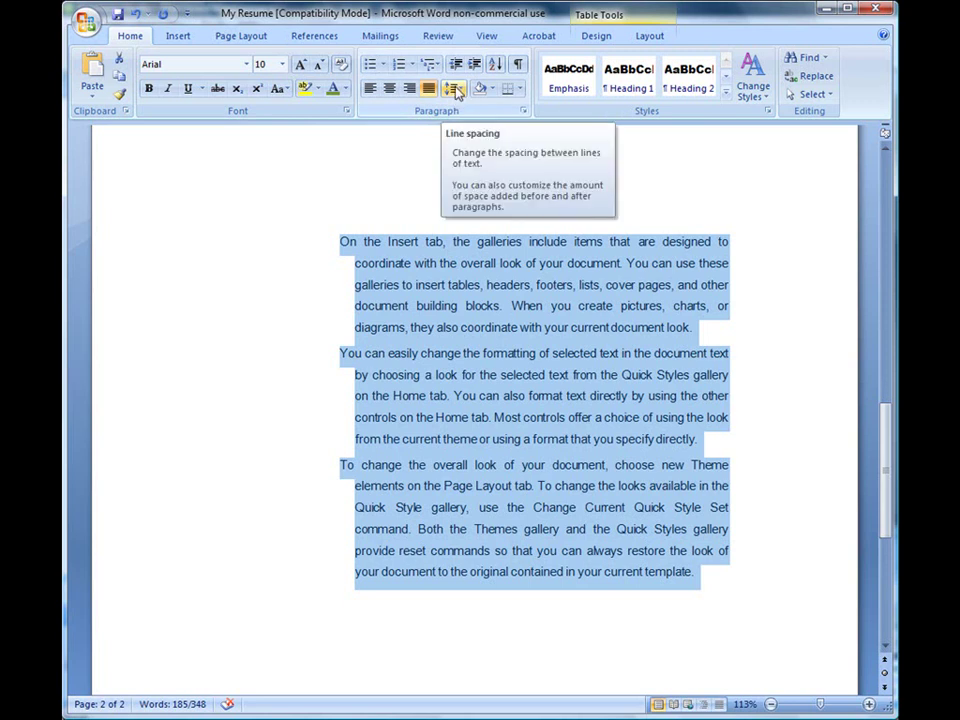
pyautogui.moveTo(884, 445); pyautogui.dragTo(876, 218)
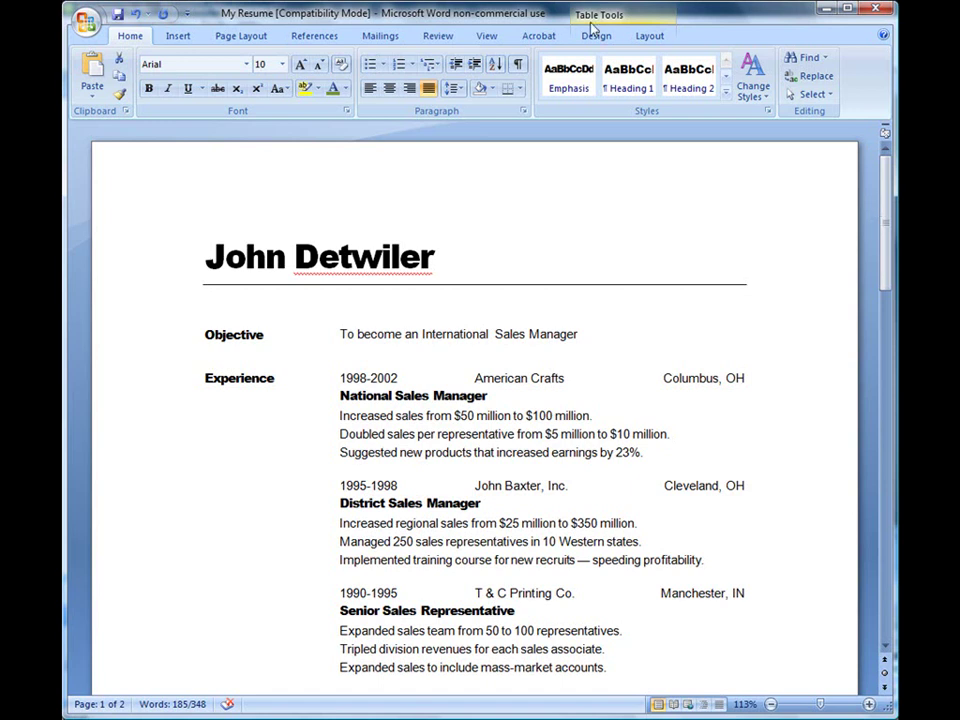
# Step: Browse the Page Layout ribbon, then bring up the Insert ribbon's page, table, illustration and header tools
pyautogui.click(249, 40)
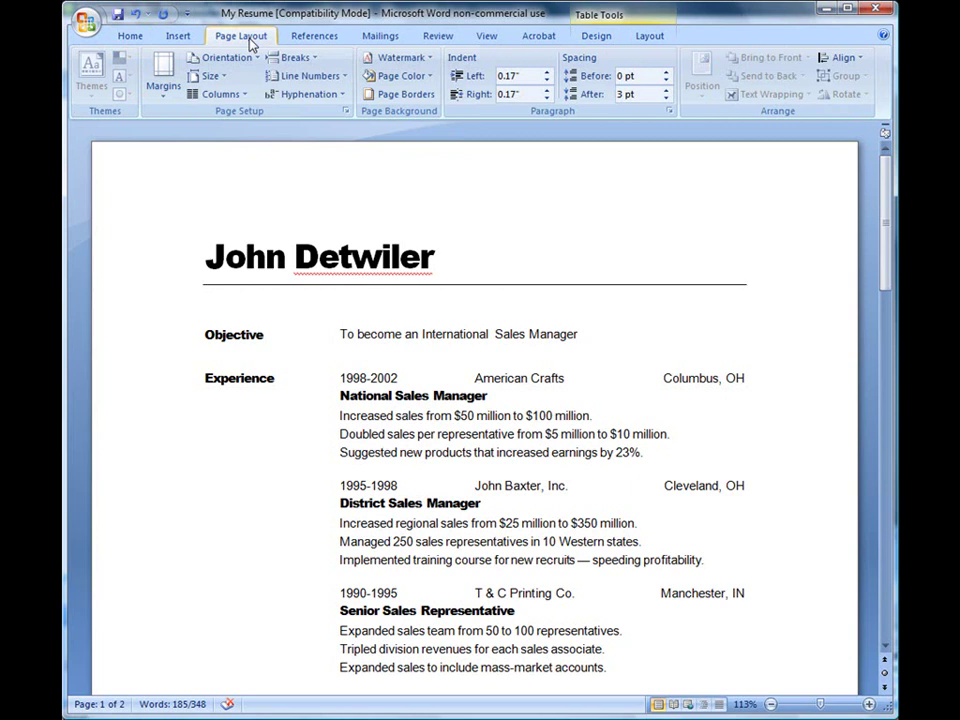
pyautogui.click(176, 37)
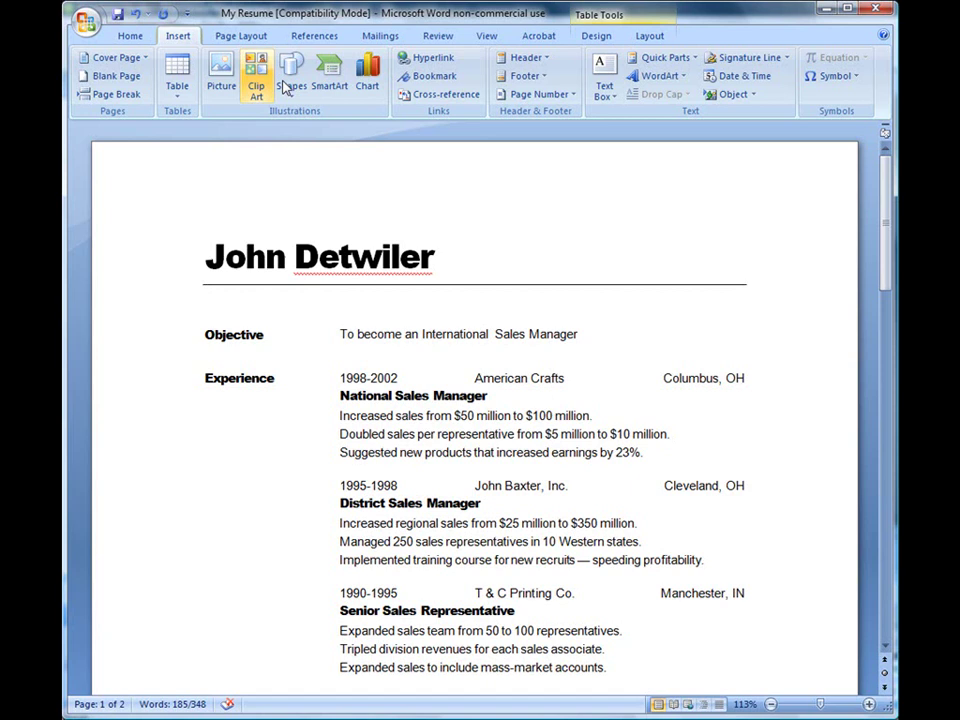
# Step: Insert the Mod (Even Page) design from the Header gallery into the resume
pyautogui.click(543, 63)
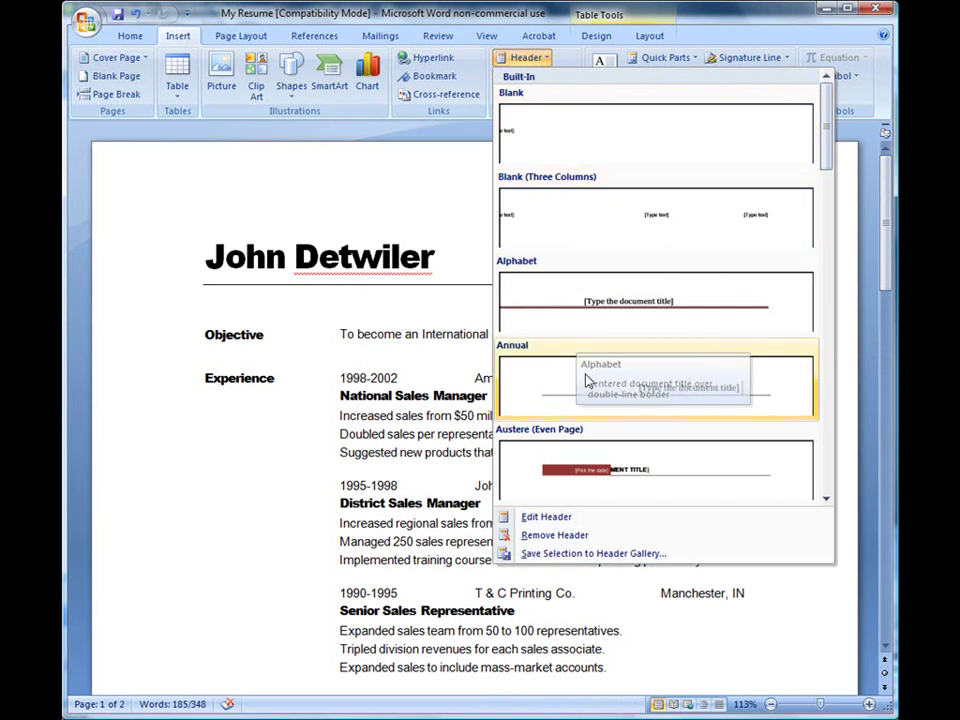
pyautogui.click(829, 335)
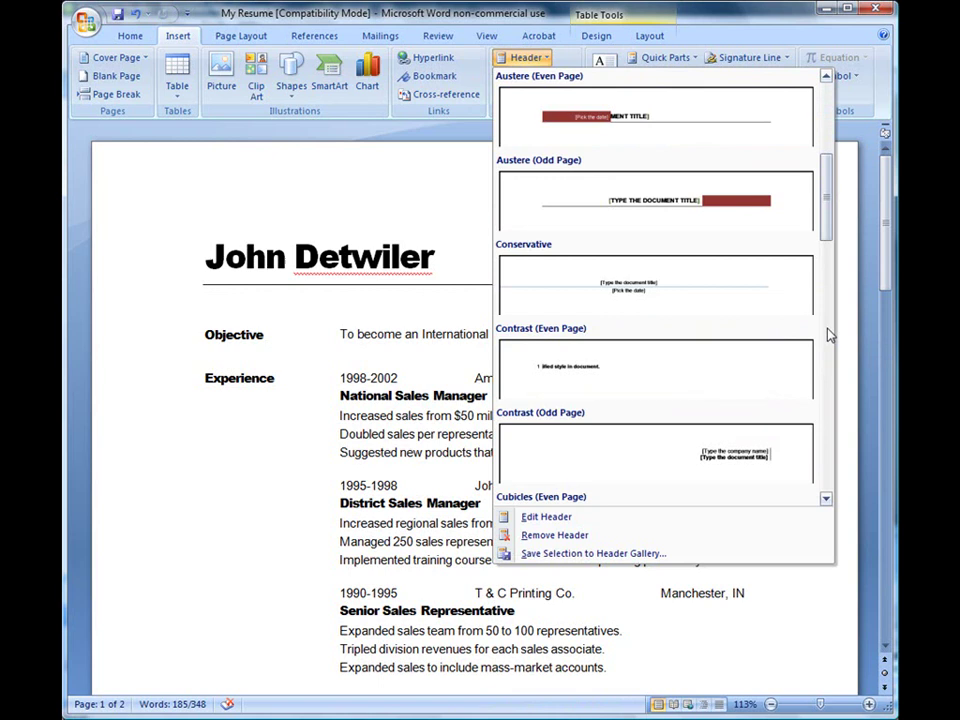
pyautogui.click(829, 335)
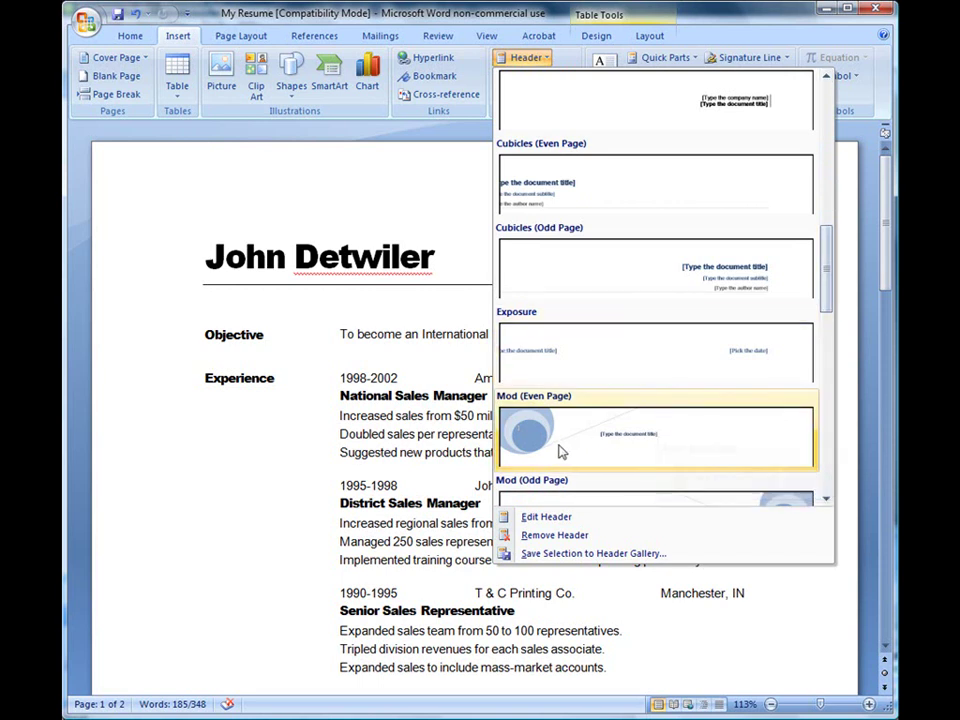
pyautogui.click(600, 452)
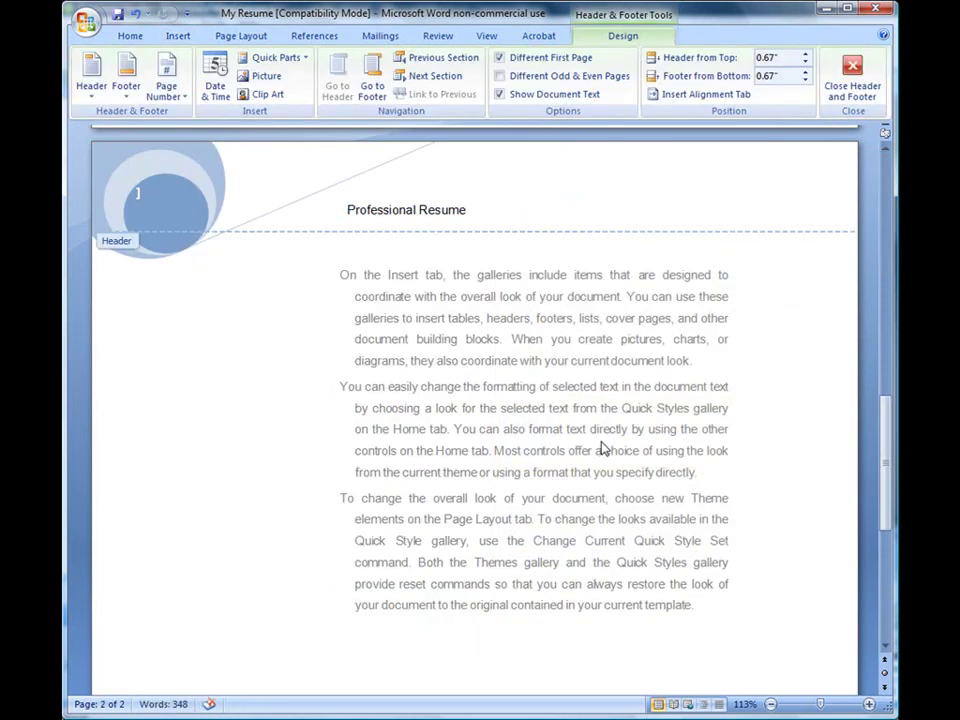
pyautogui.scroll(15, 600, 450)
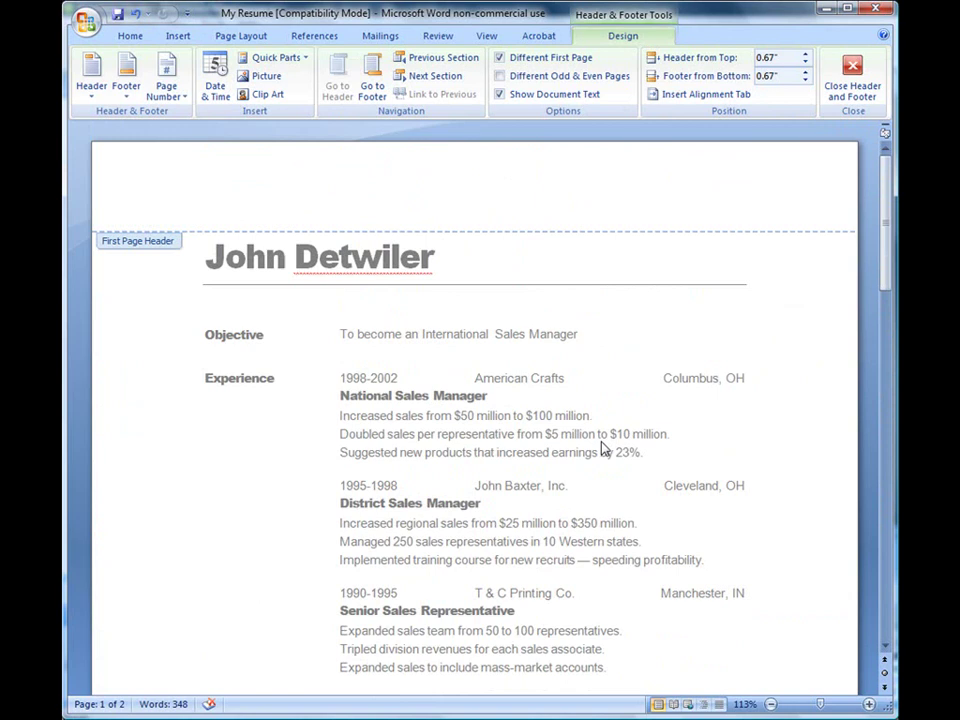
pyautogui.scroll(-10, 604, 448)
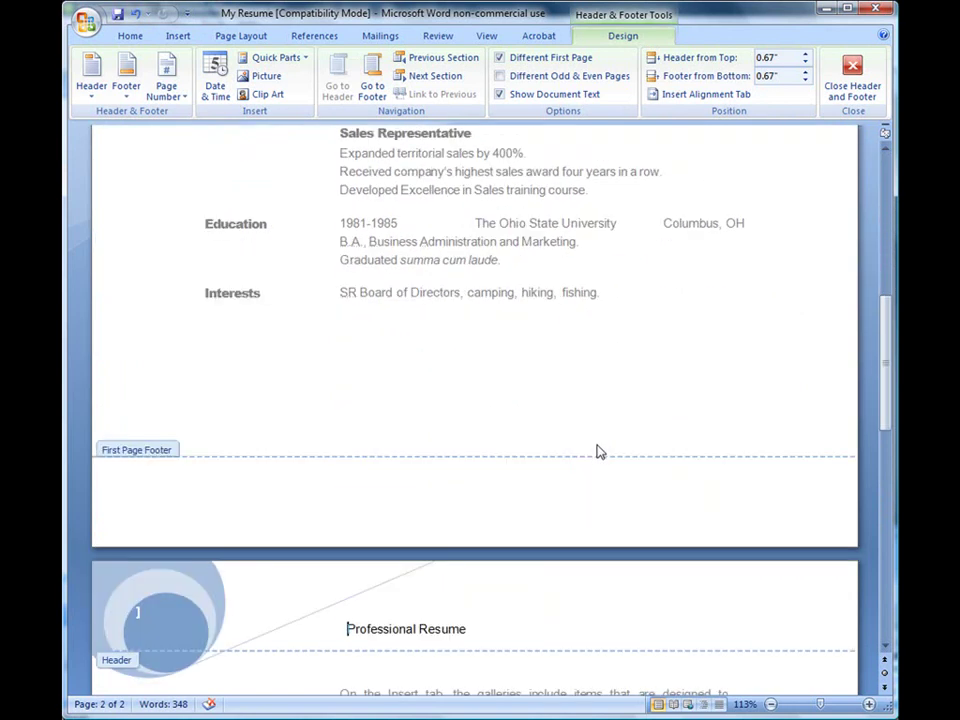
pyautogui.scroll(-1, 450, 604)
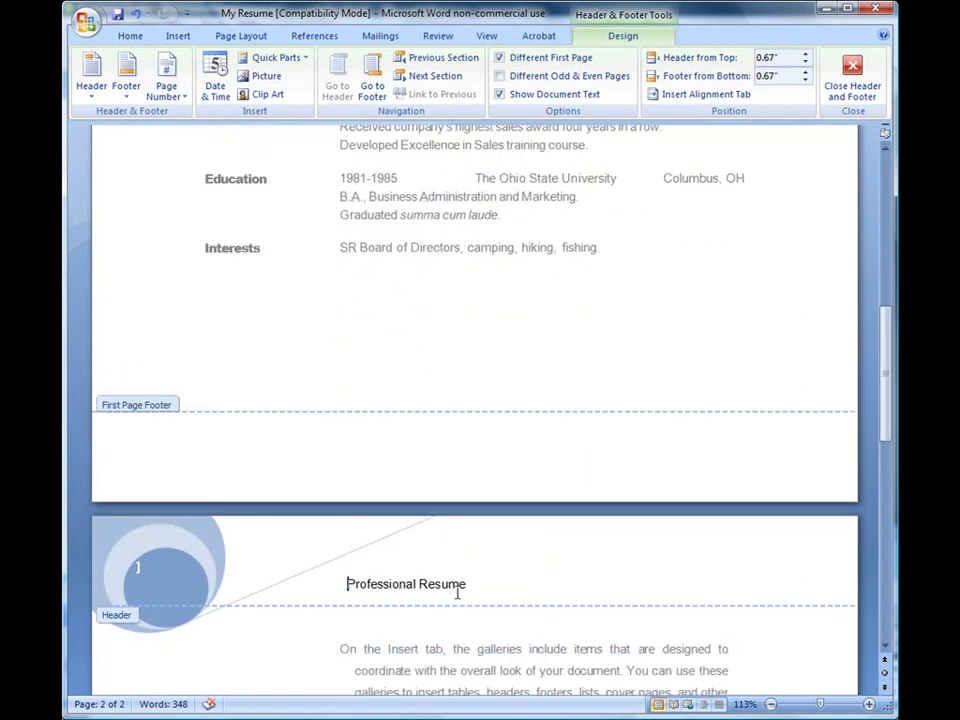
pyautogui.keyDown('shift'); pyautogui.click(459, 590); pyautogui.keyUp('shift')
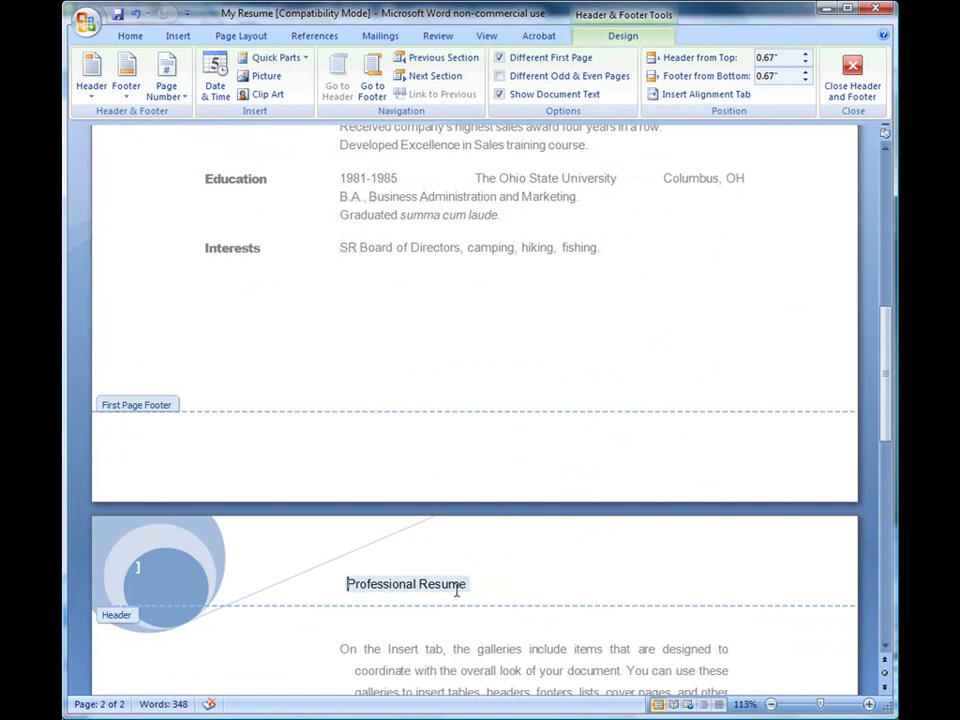
pyautogui.press('Left')
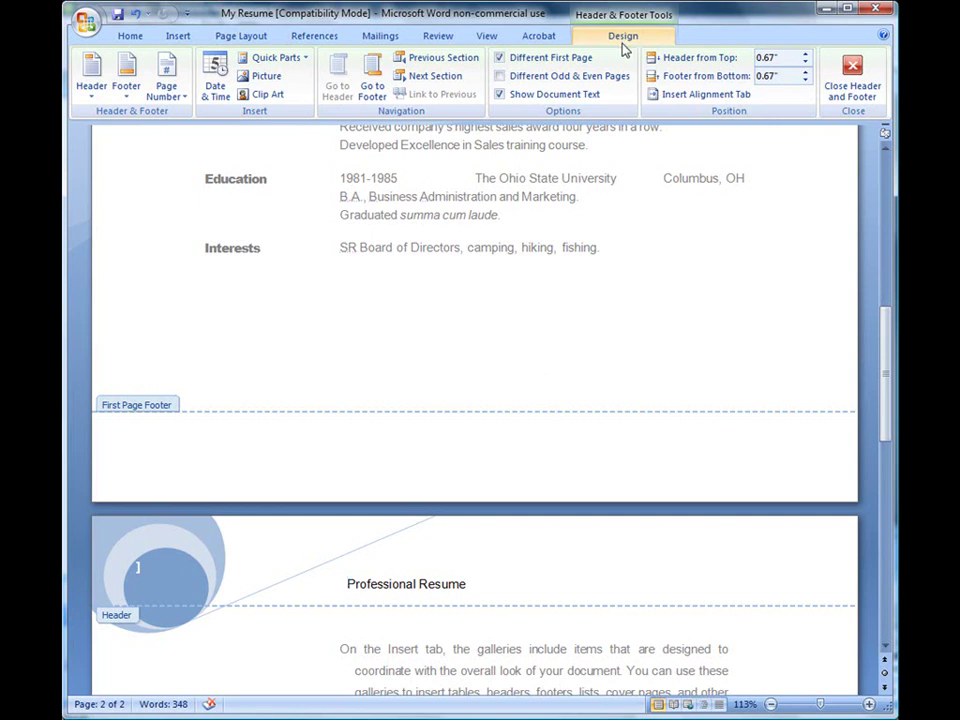
# Step: Undo the Mod header and return to editing the document body
pyautogui.hotkey('ctrl', 'z')
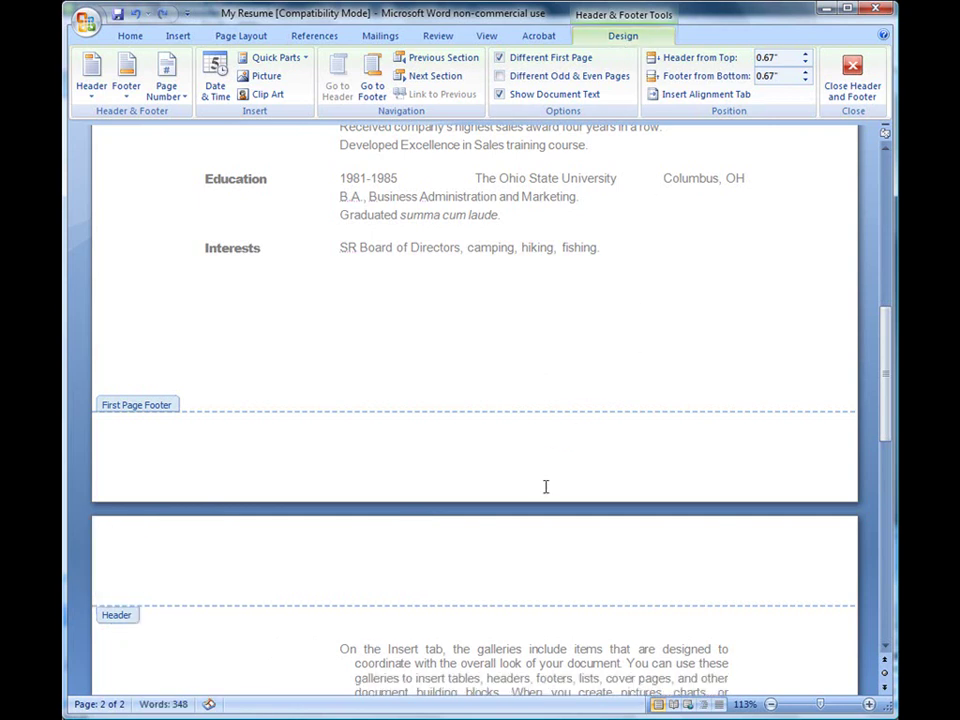
pyautogui.doubleClick(561, 347)
pyautogui.scroll(10, 560, 345)
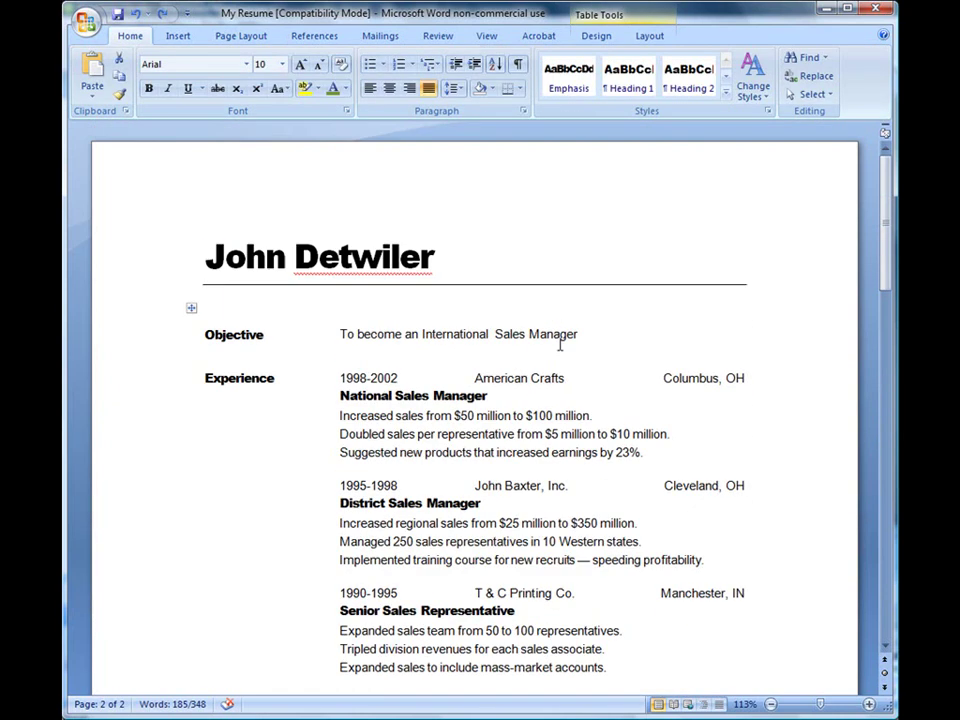
# Step: Insert a Blank header on page 1 at the name heading
pyautogui.click(399, 260)
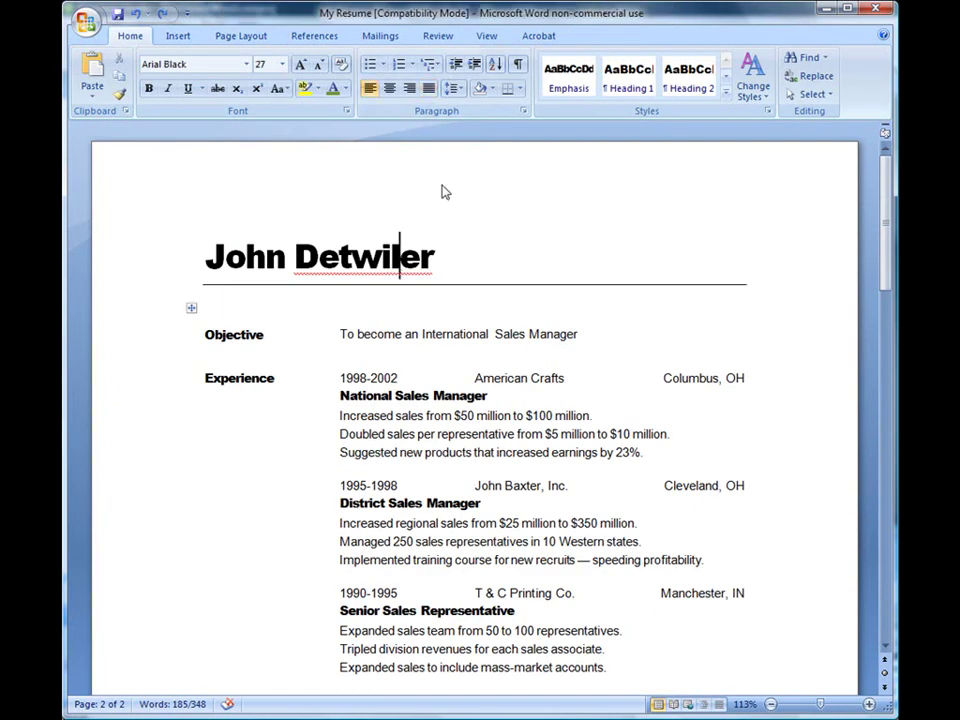
pyautogui.click(175, 37)
pyautogui.click(540, 58)
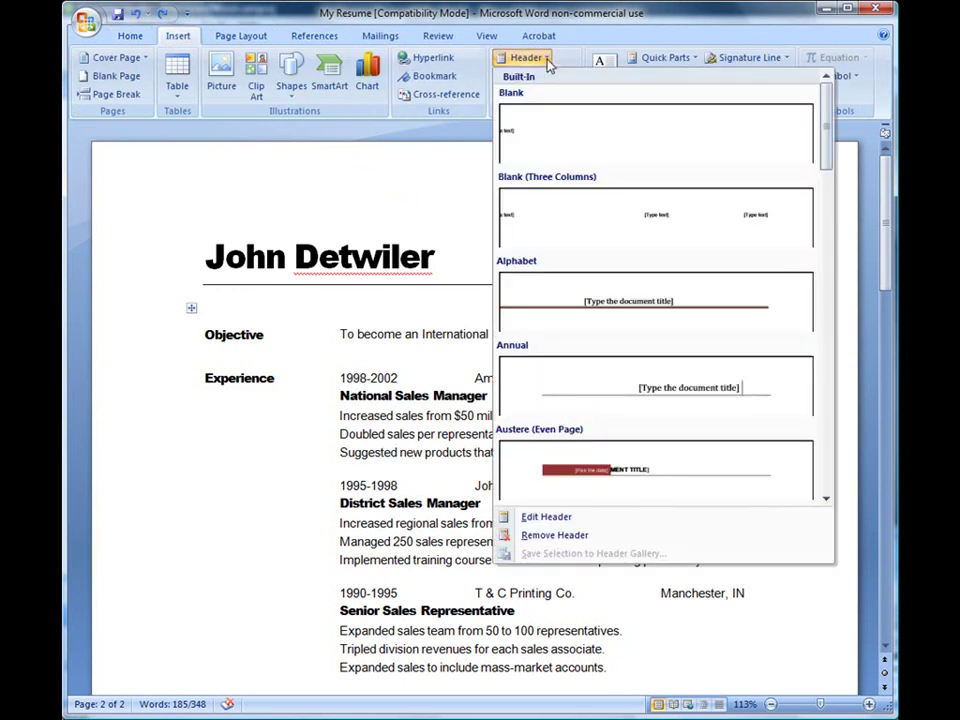
pyautogui.click(620, 132)
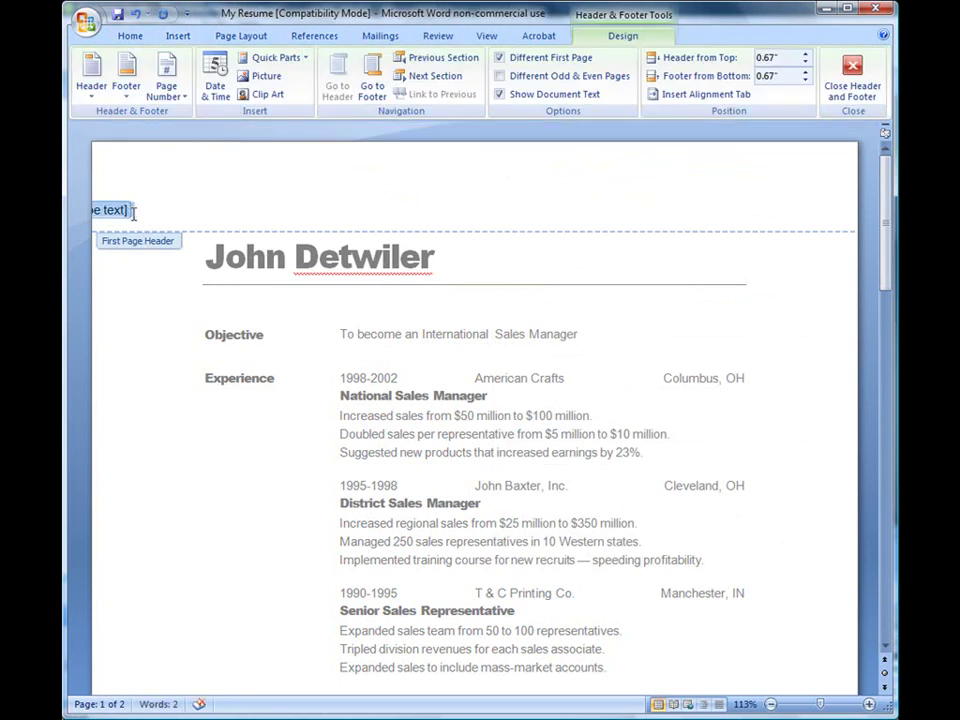
# Step: Replace the header's [Type text] placeholder with a line of random filler text
pyautogui.click(133, 211)
pyautogui.write('xjd')
pyautogui.write(' alfkjalskf laskdfj laskfj ')
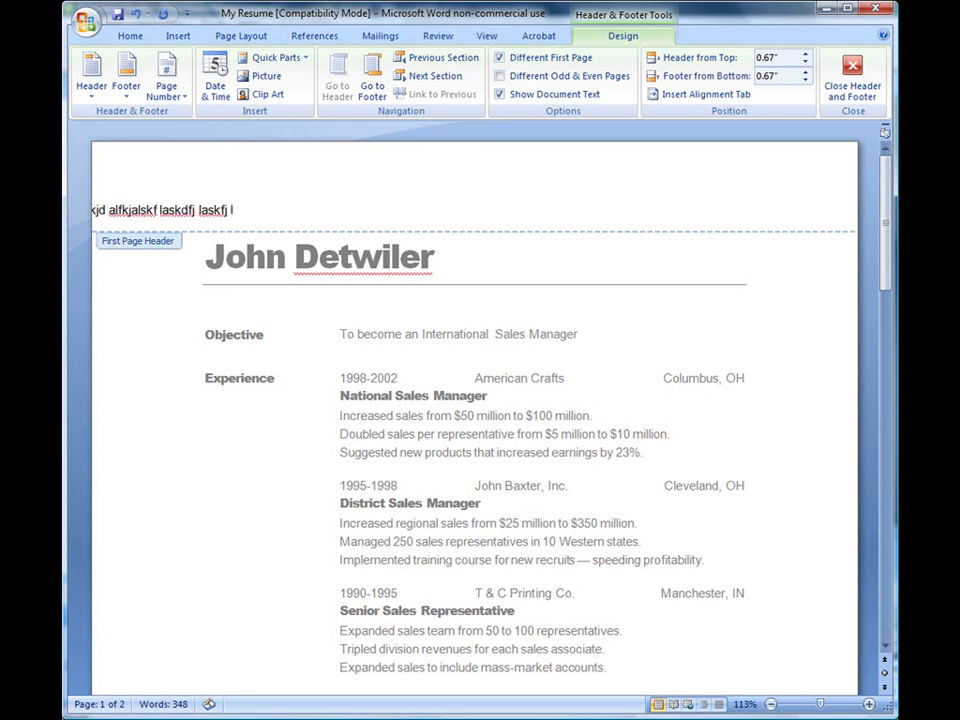
pyautogui.write('laksdf lakdfj laskfj laksdfj laskdfj laskfj')
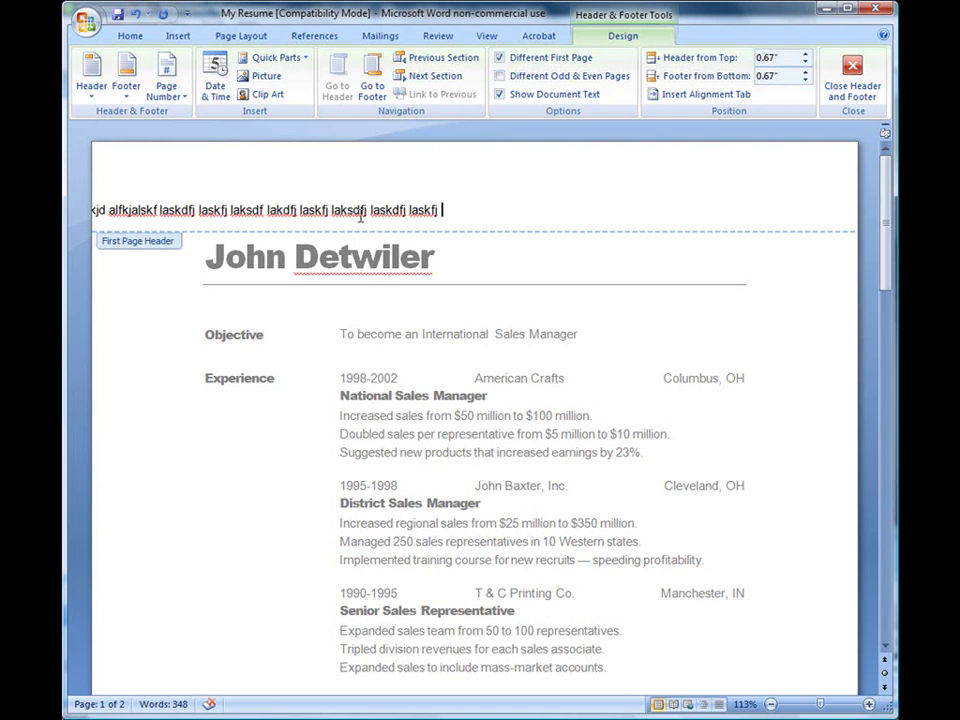
pyautogui.scroll(-9, 692, 373)
pyautogui.scroll(-4, 677, 374)
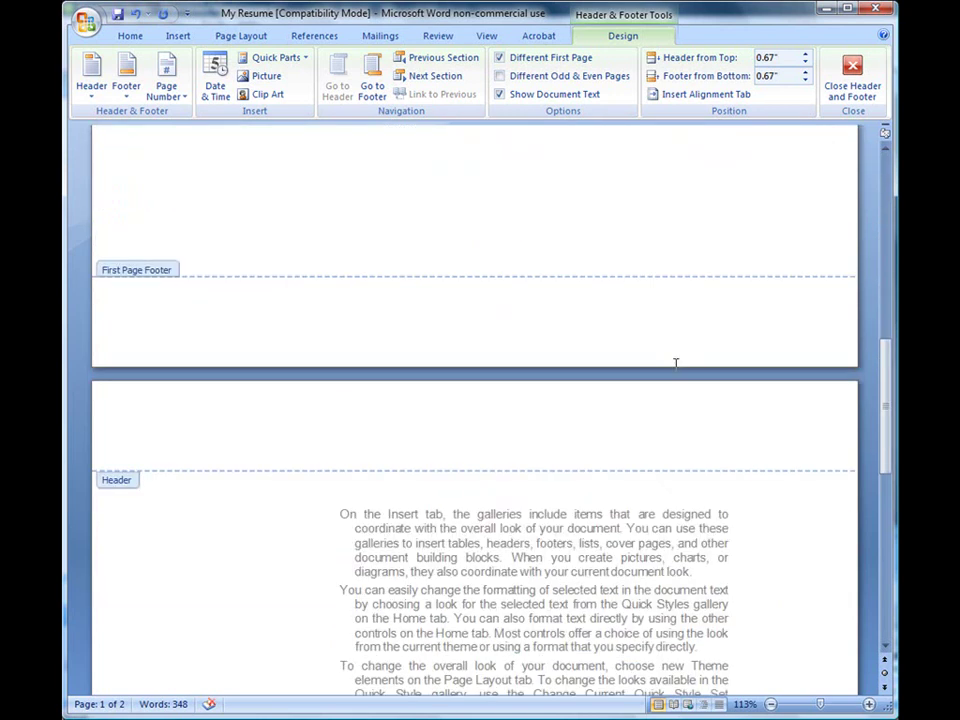
pyautogui.scroll(15, 675, 371)
pyautogui.scroll(-10, 664, 373)
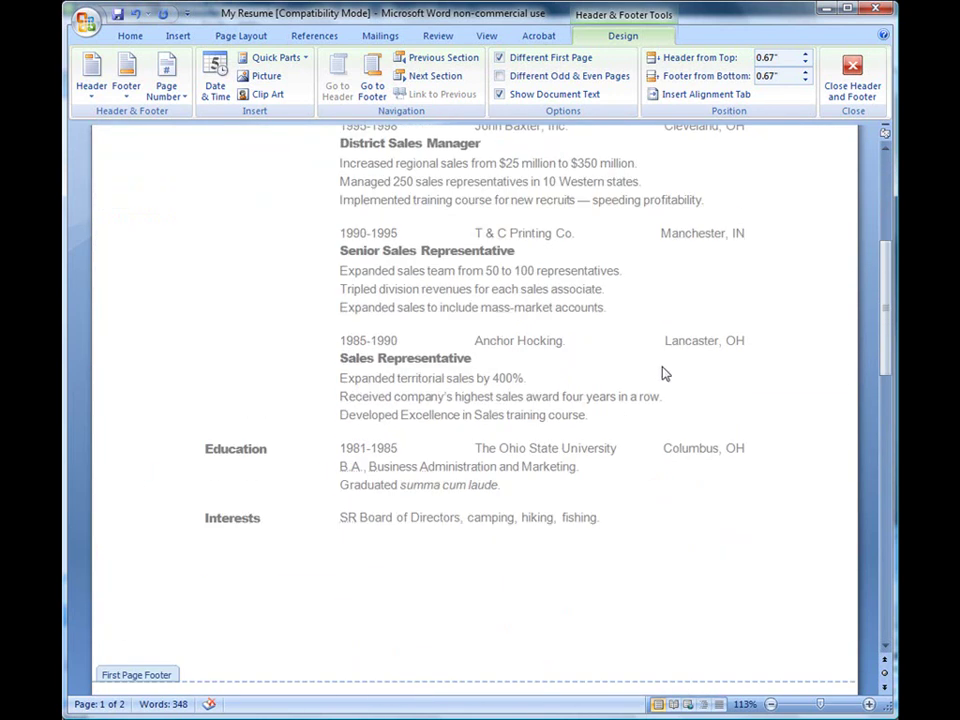
pyautogui.click(243, 489)
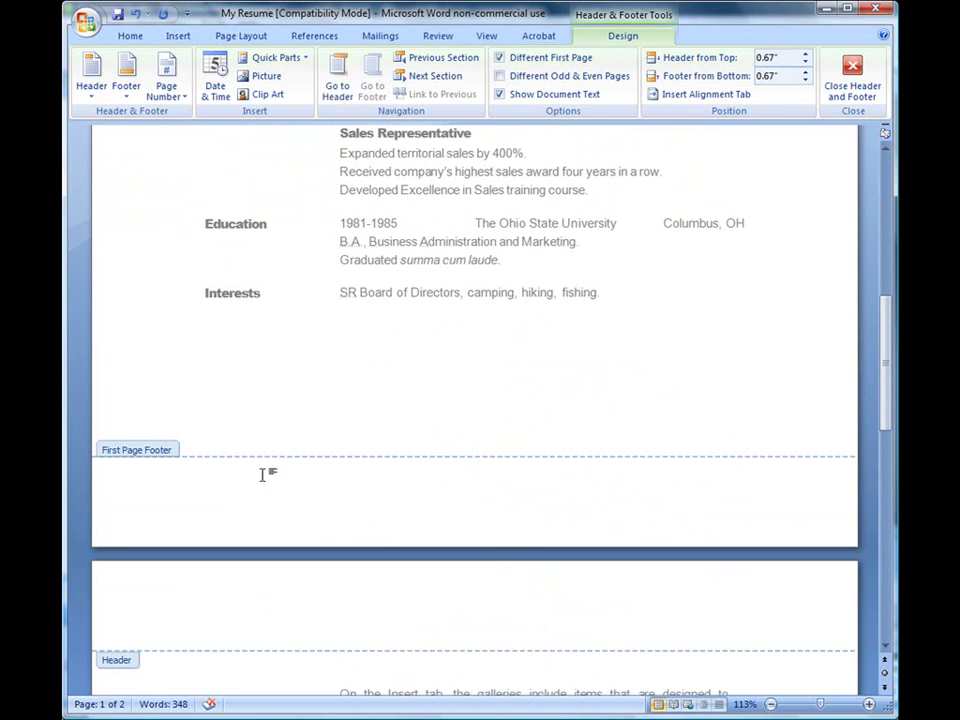
pyautogui.scroll(10, 263, 478)
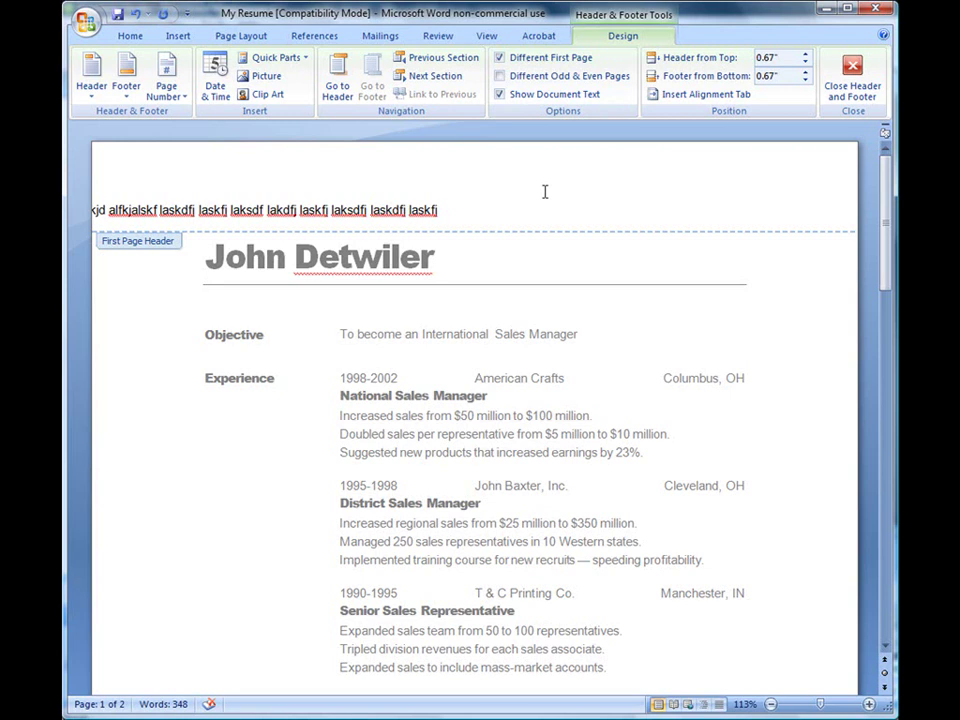
pyautogui.hotkey('ctrl', 'z')
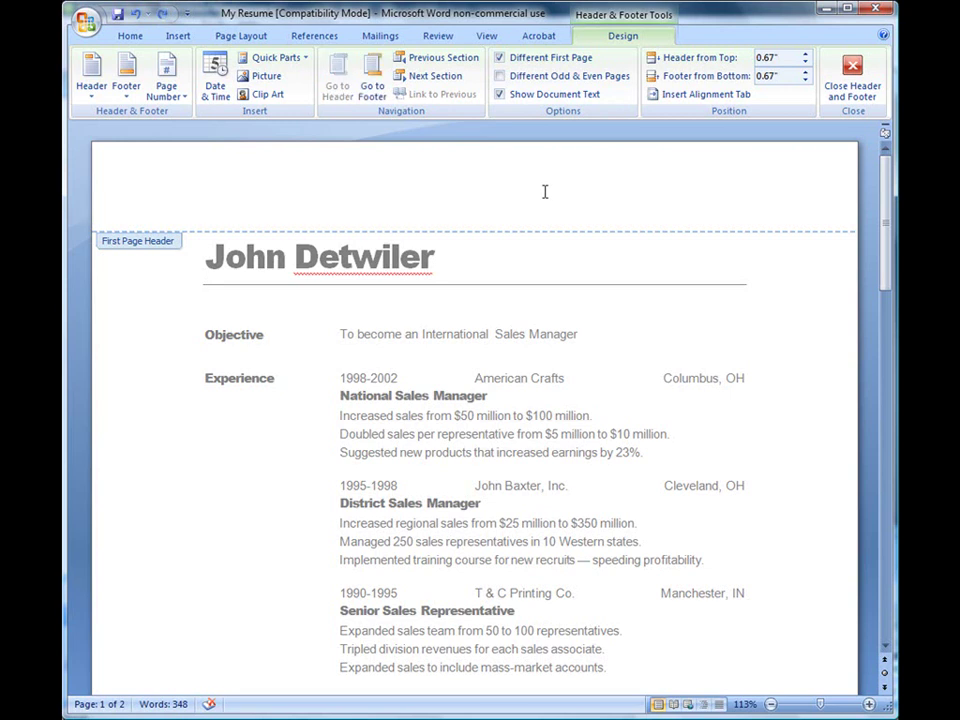
pyautogui.hotkey('ctrl', 'z')
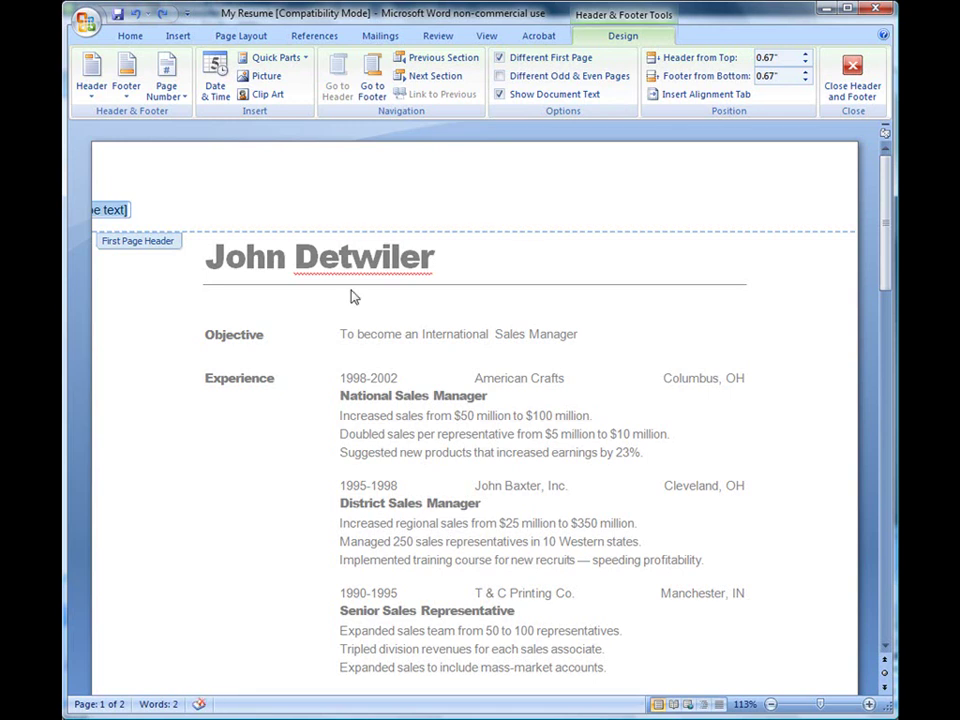
pyautogui.doubleClick(351, 290)
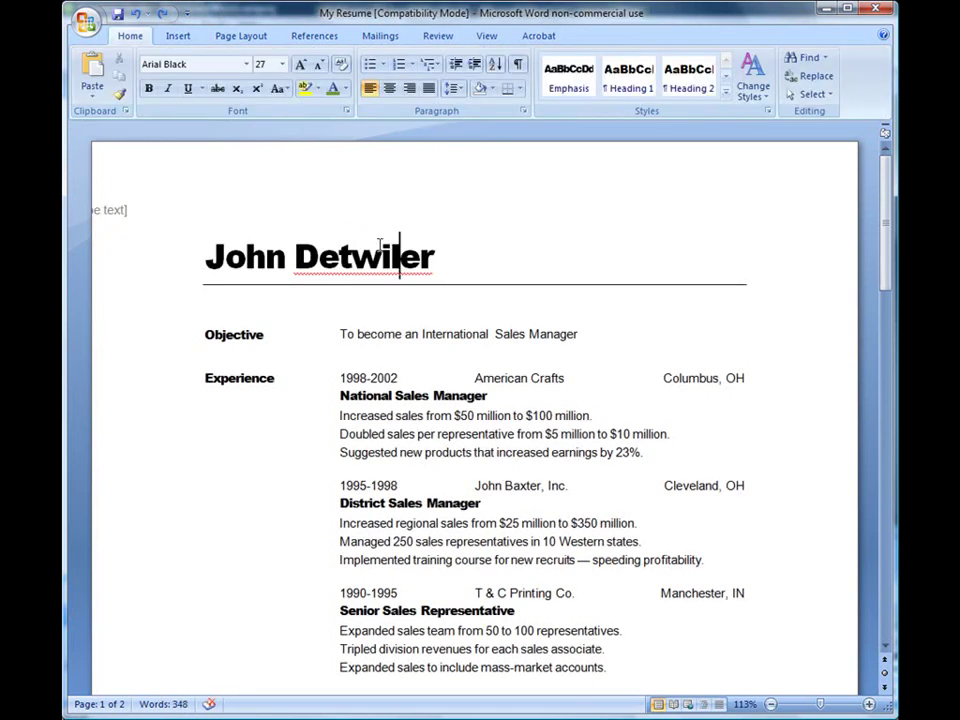
pyautogui.click(178, 40)
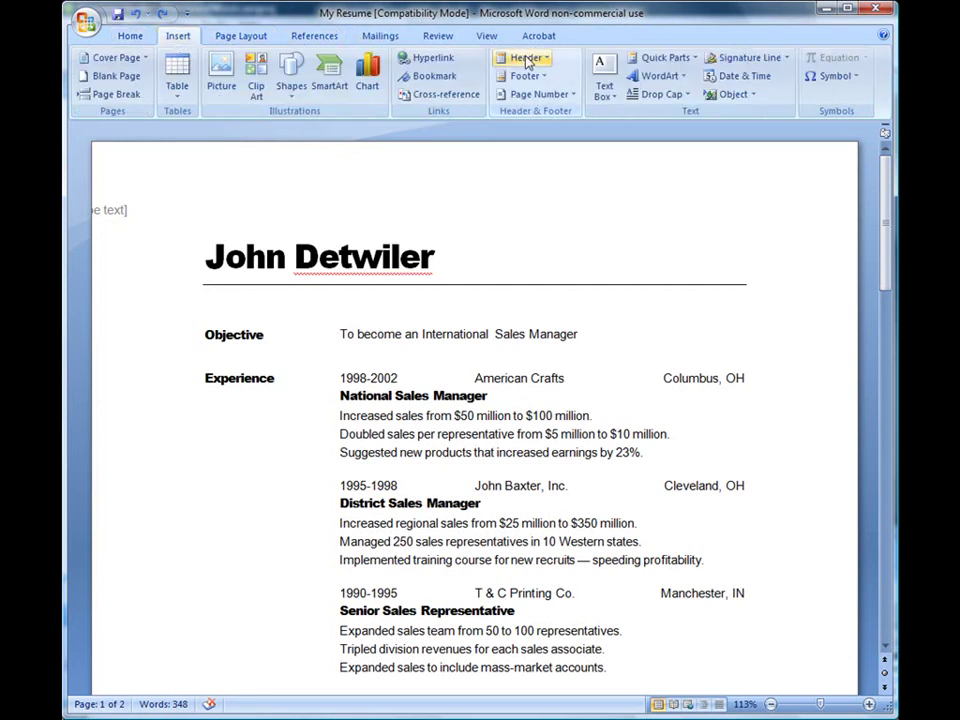
pyautogui.click(424, 434)
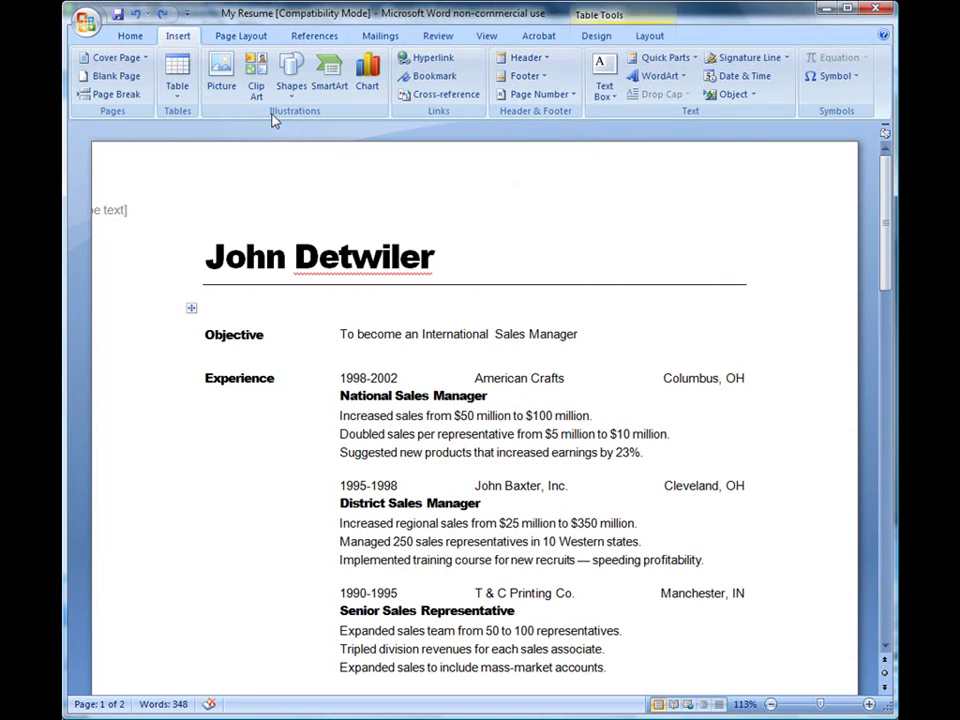
pyautogui.click(130, 36)
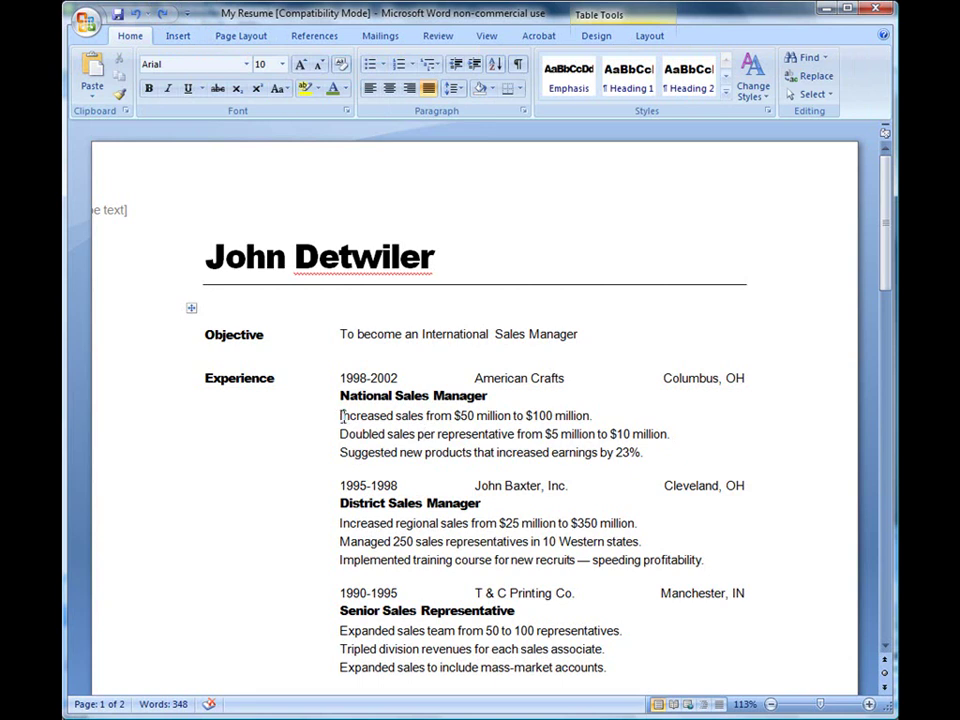
# Step: Bullet the three National Sales Manager accomplishment lines, briefly trying numbering before returning to round bullets
pyautogui.moveTo(340, 415); pyautogui.dragTo(639, 454)
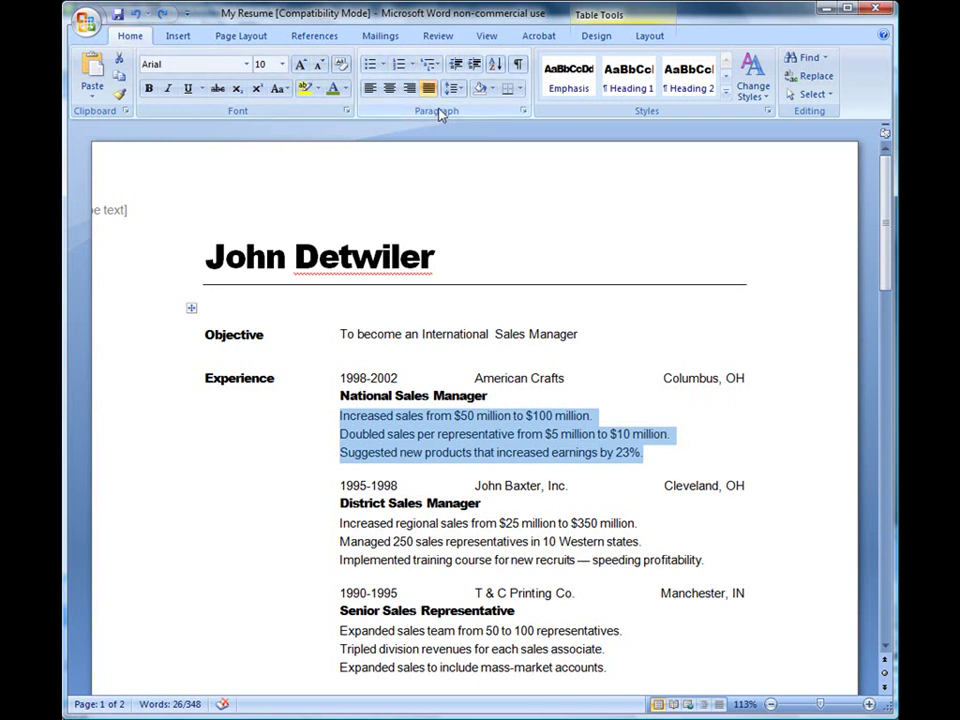
pyautogui.click(371, 67)
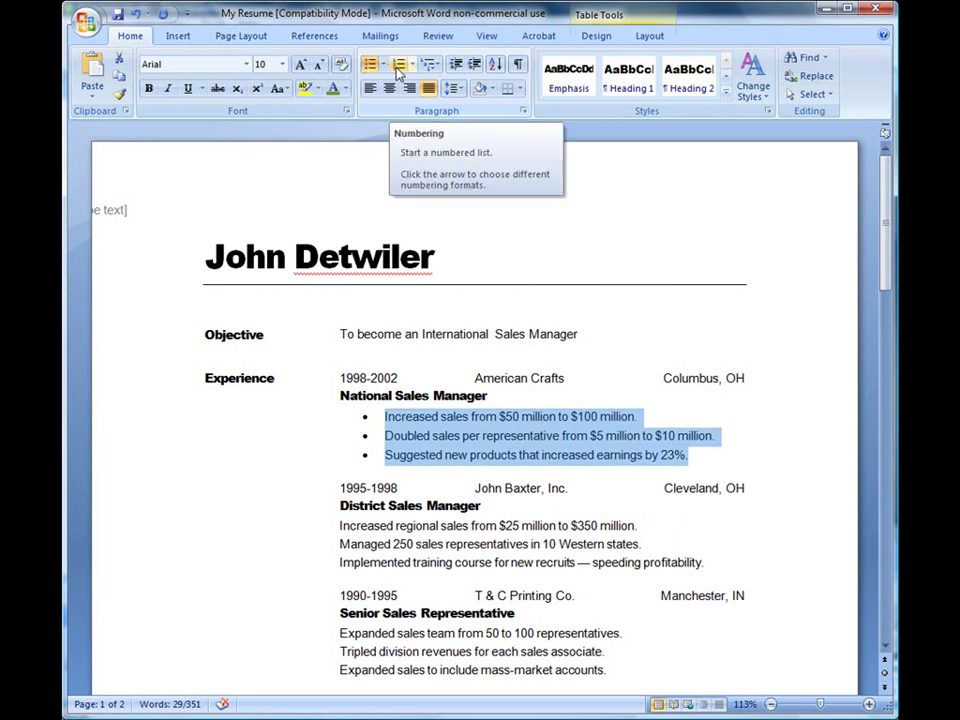
pyautogui.click(397, 72)
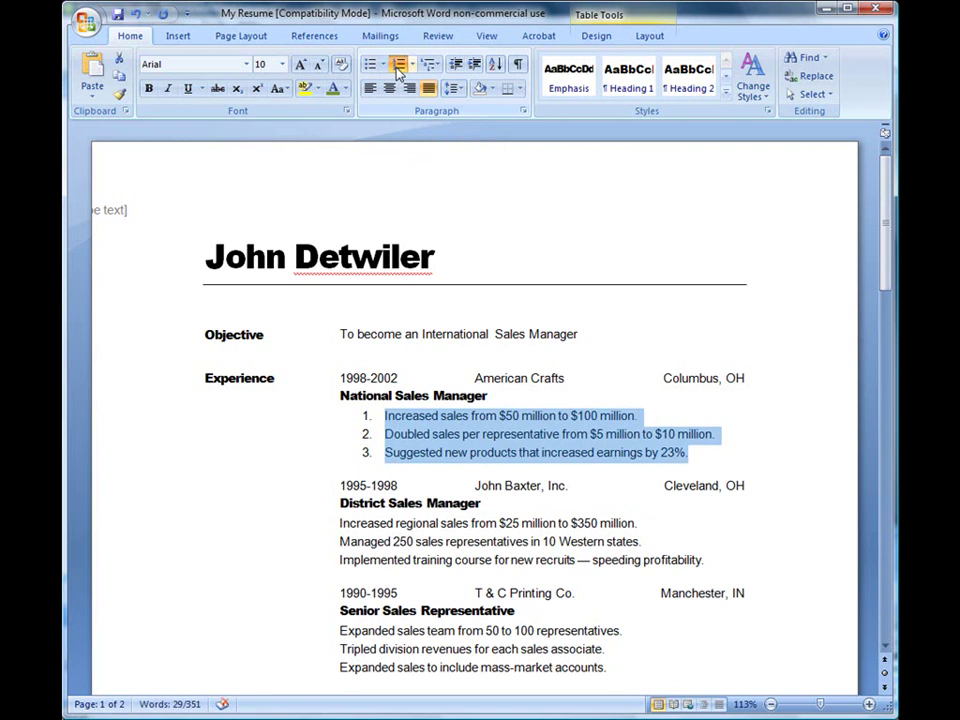
pyautogui.click(368, 68)
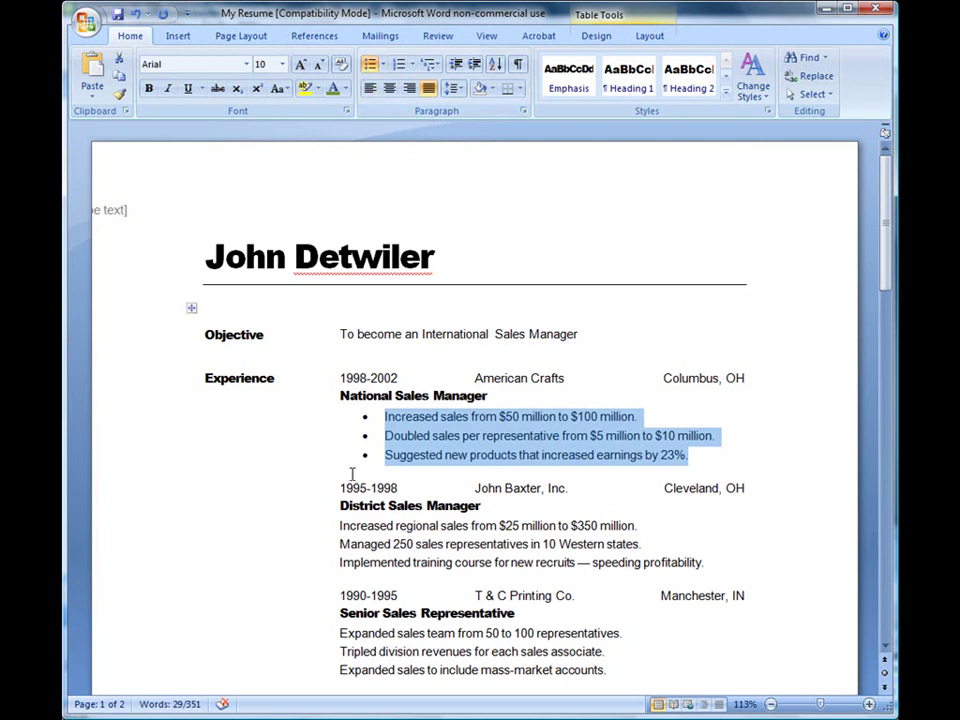
# Step: Give the three District Sales Manager lines checkmark bullets, after briefly trying square bullets
pyautogui.moveTo(341, 524); pyautogui.dragTo(707, 563)
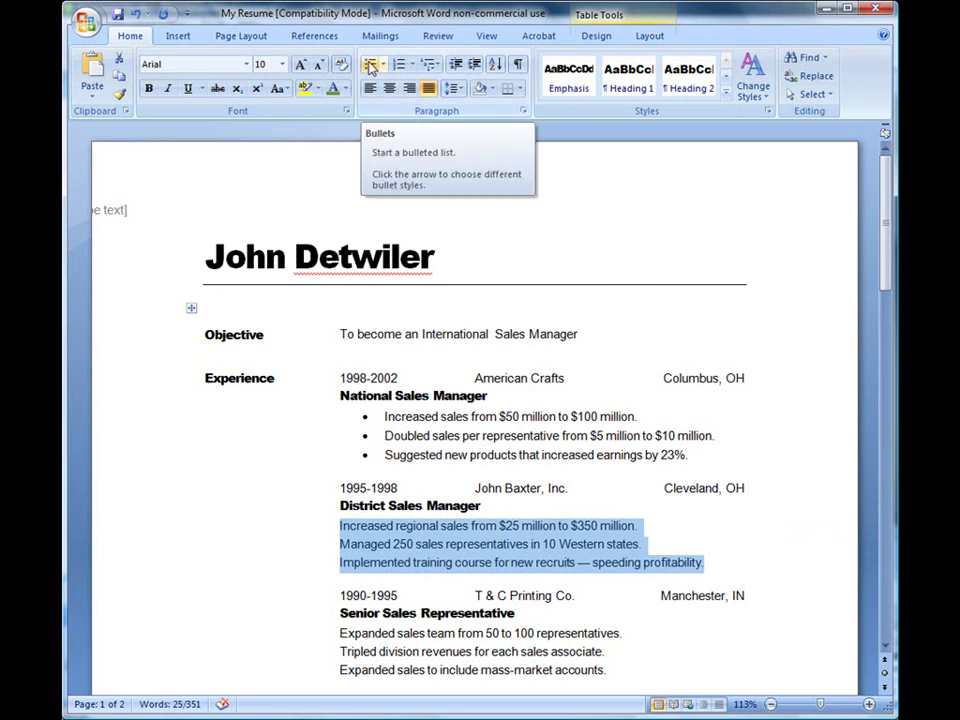
pyautogui.click(370, 66)
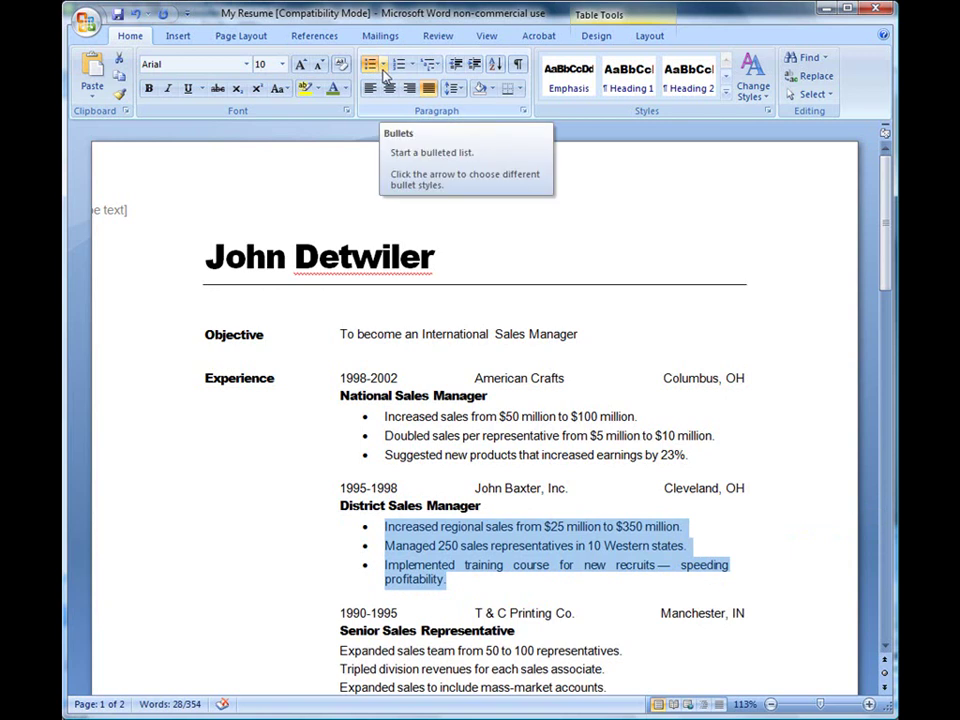
pyautogui.click(383, 66)
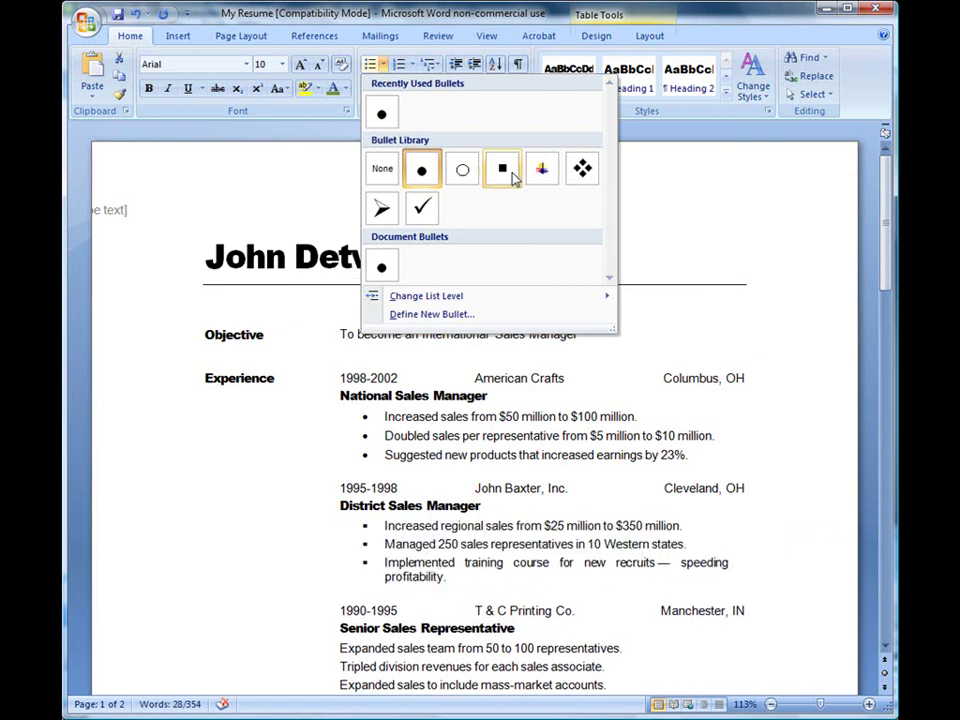
pyautogui.click(381, 114)
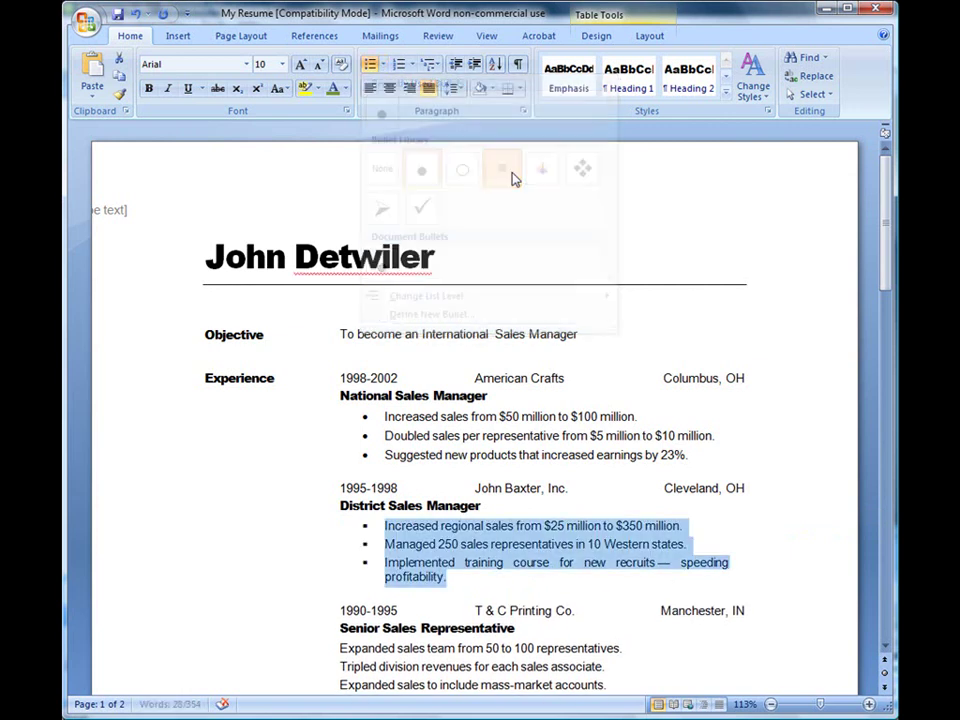
pyautogui.click(384, 68)
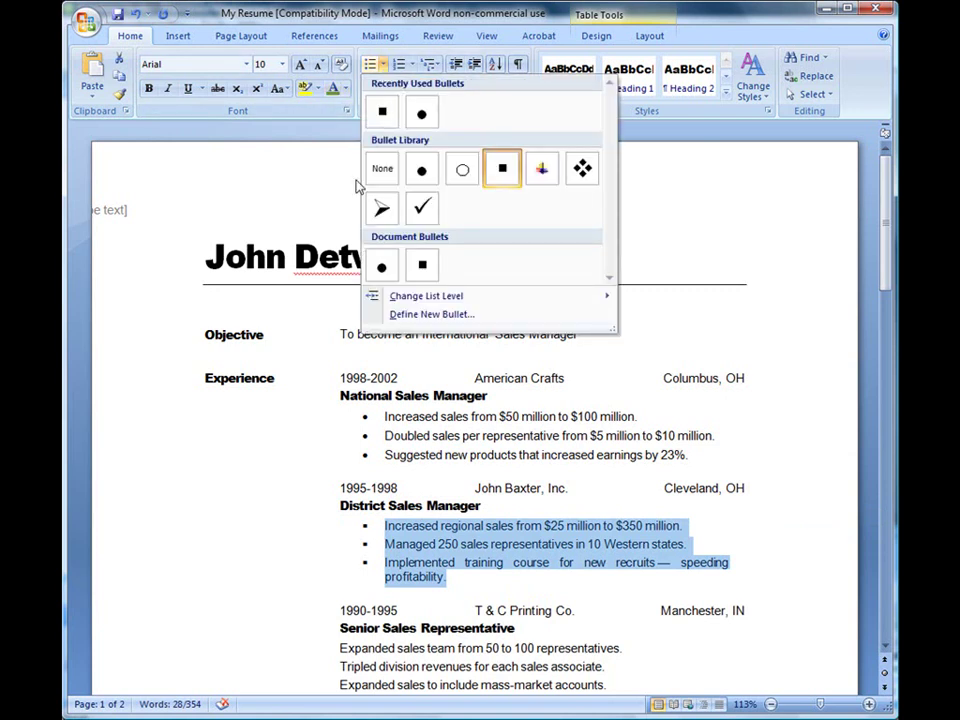
pyautogui.click(422, 212)
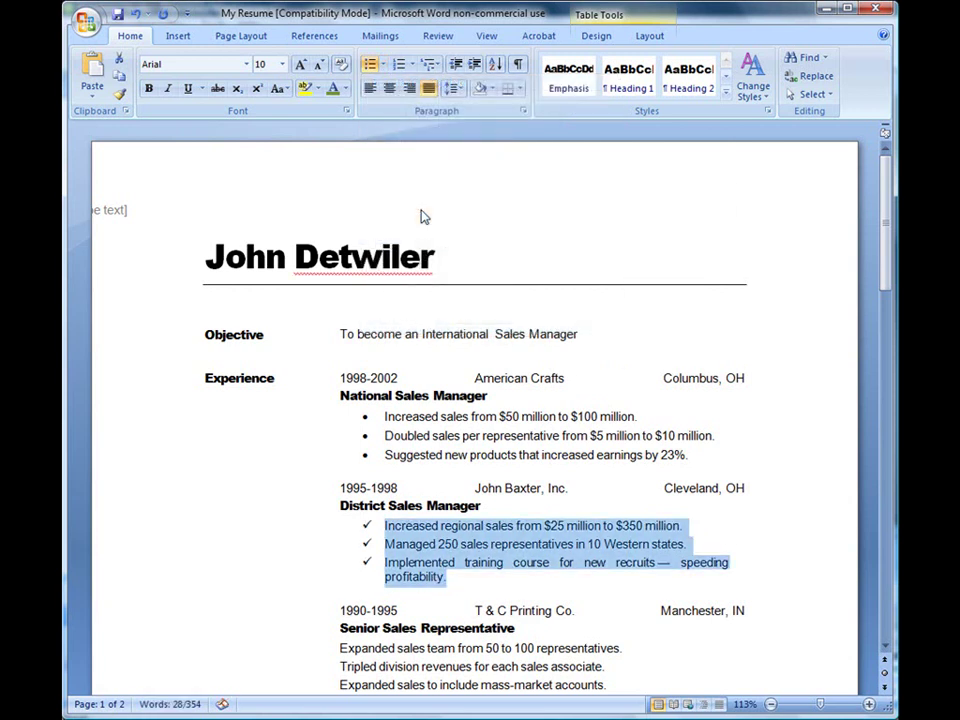
# Step: Define a small reddish square picture bullet and apply it to the District Sales Manager lines
pyautogui.click(383, 66)
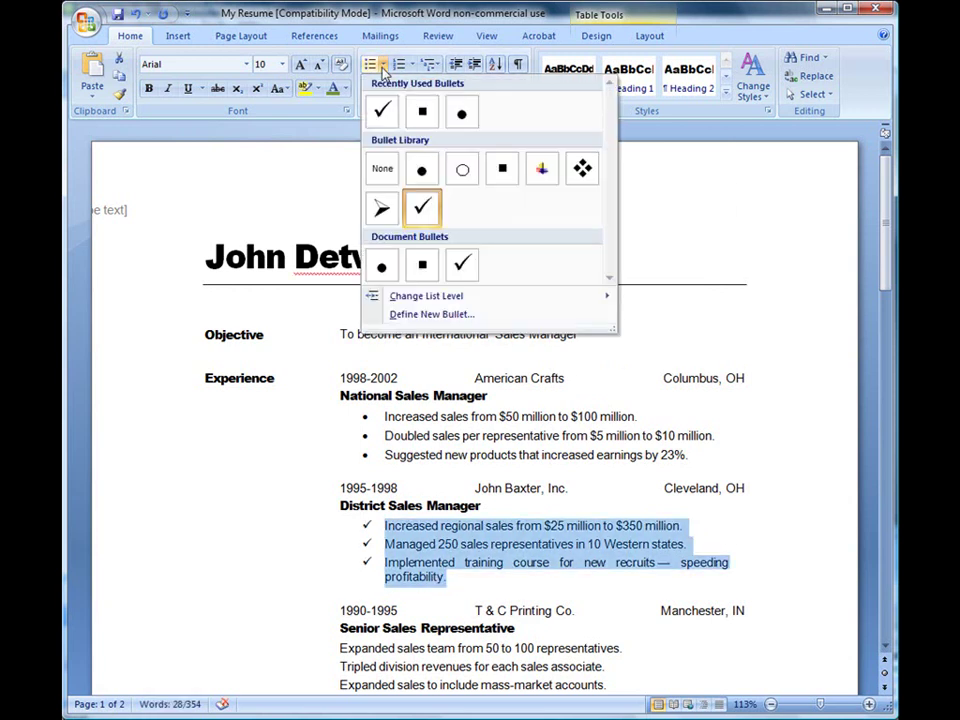
pyautogui.click(442, 318)
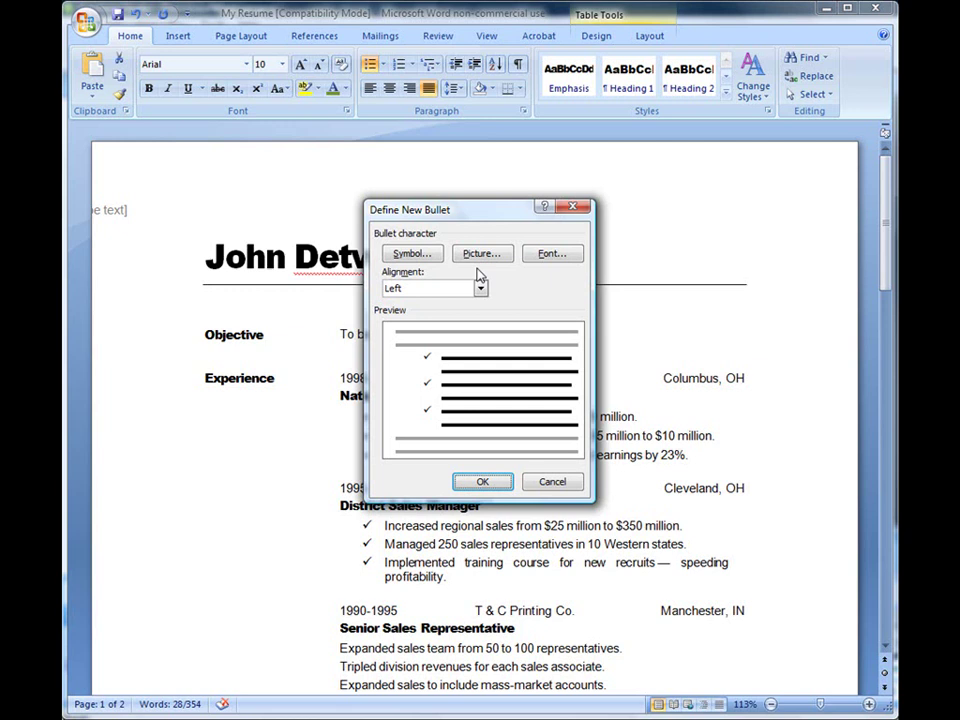
pyautogui.click(479, 256)
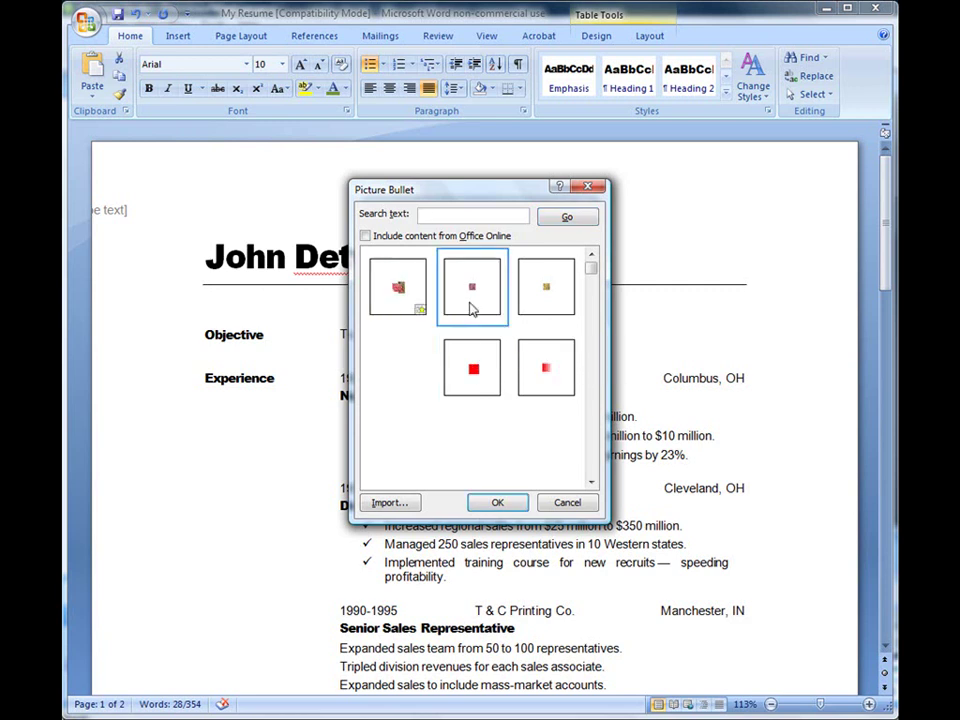
pyautogui.click(495, 503)
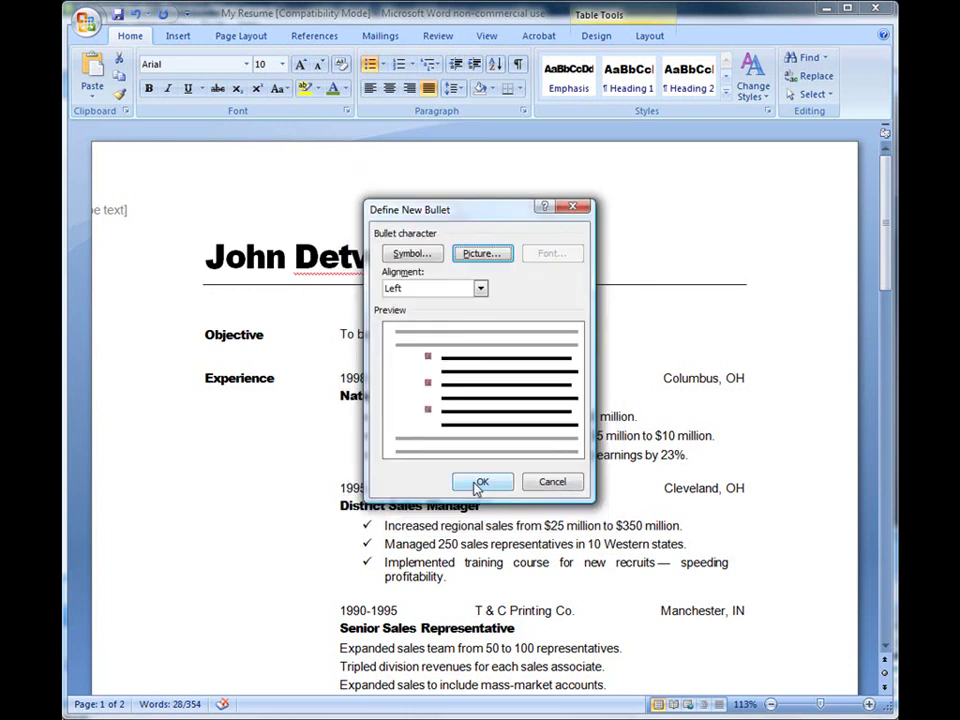
pyautogui.click(478, 483)
pyautogui.click(454, 542)
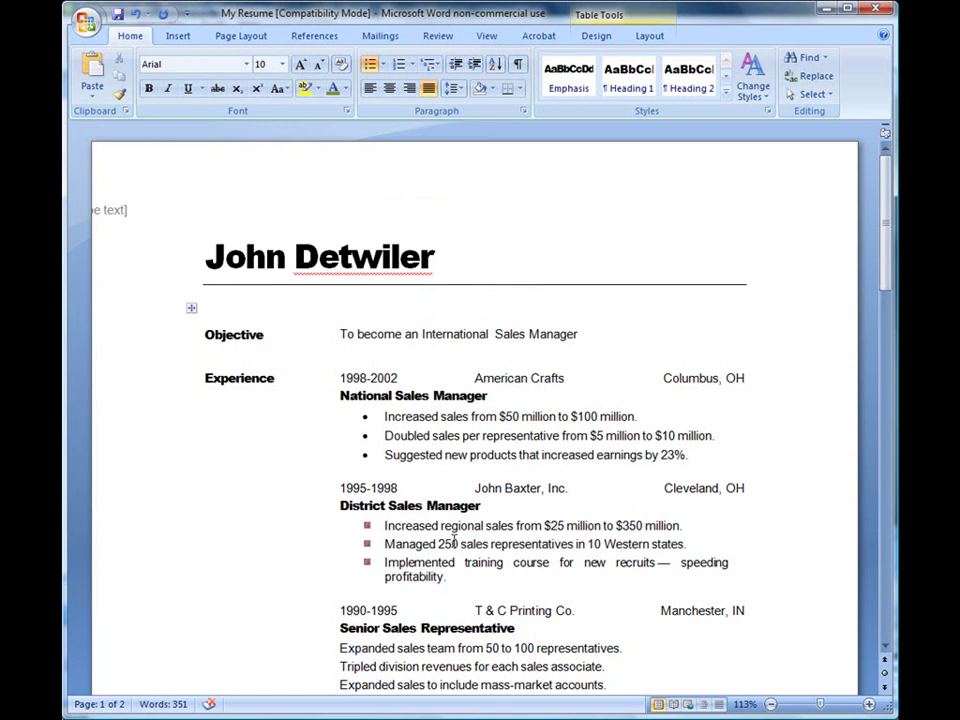
# Step: Turn the three Senior Sales Representative lines into a numbered list, briefly bulleting them first
pyautogui.scroll(-2, 454, 542)
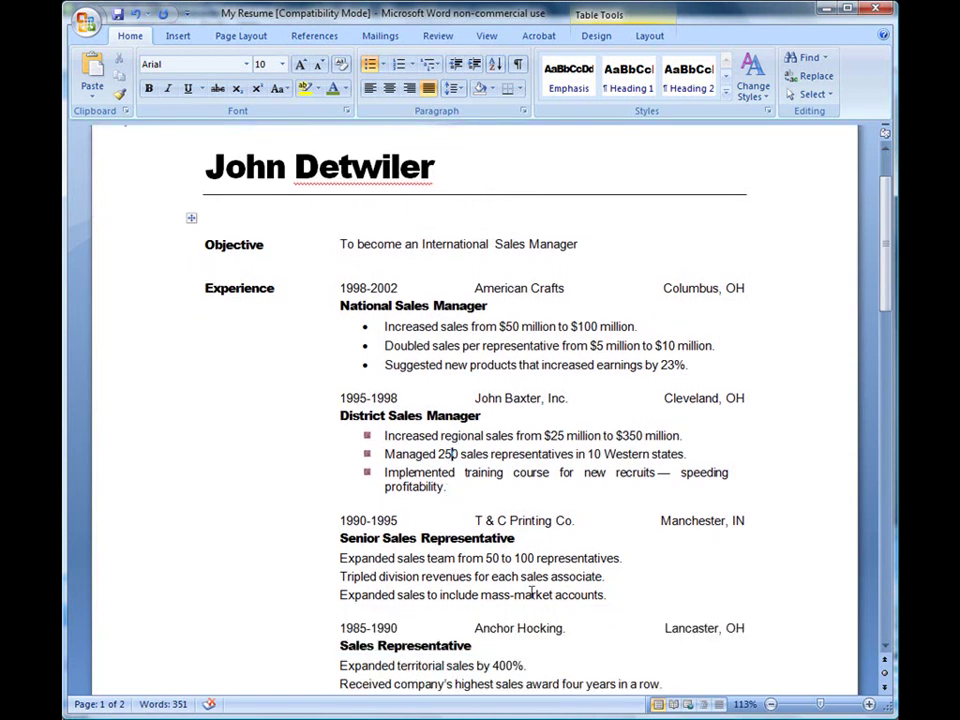
pyautogui.moveTo(607, 595); pyautogui.dragTo(339, 560)
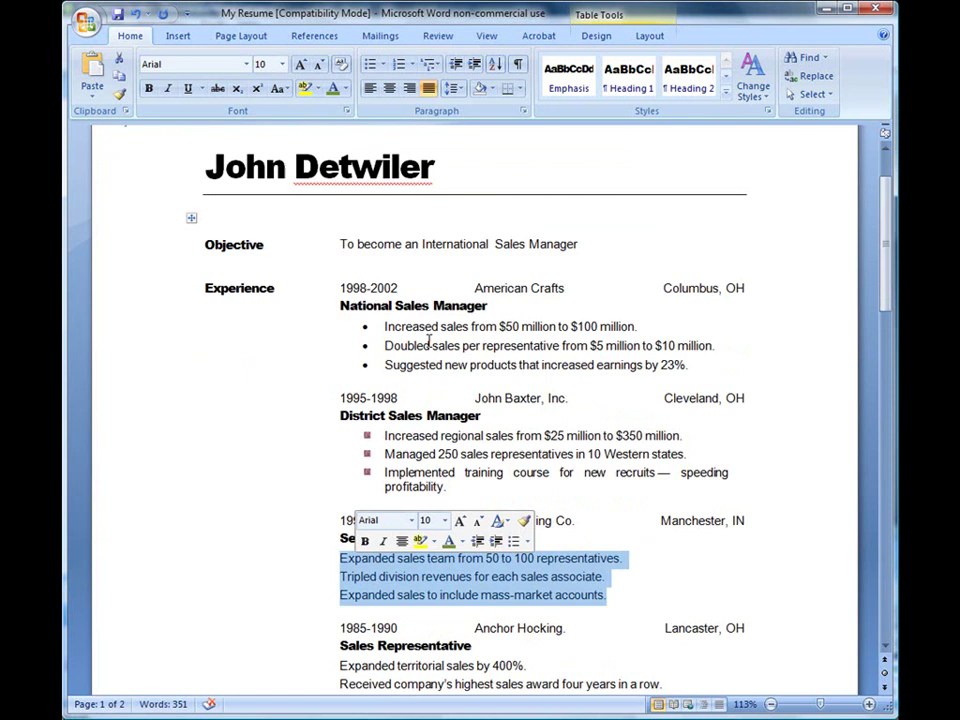
pyautogui.click(369, 66)
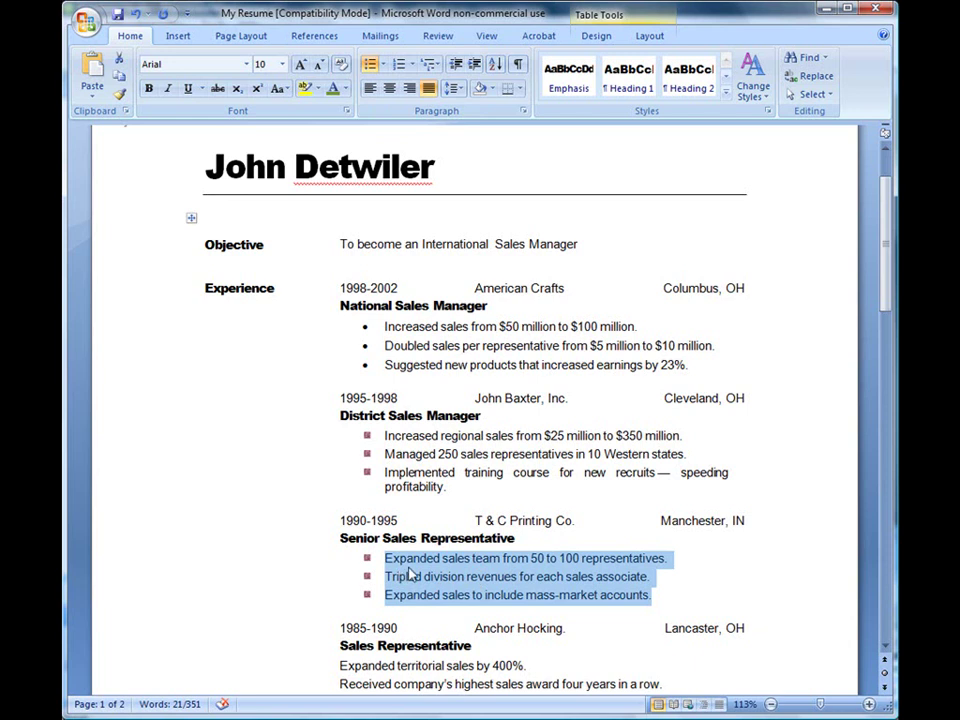
pyautogui.click(399, 64)
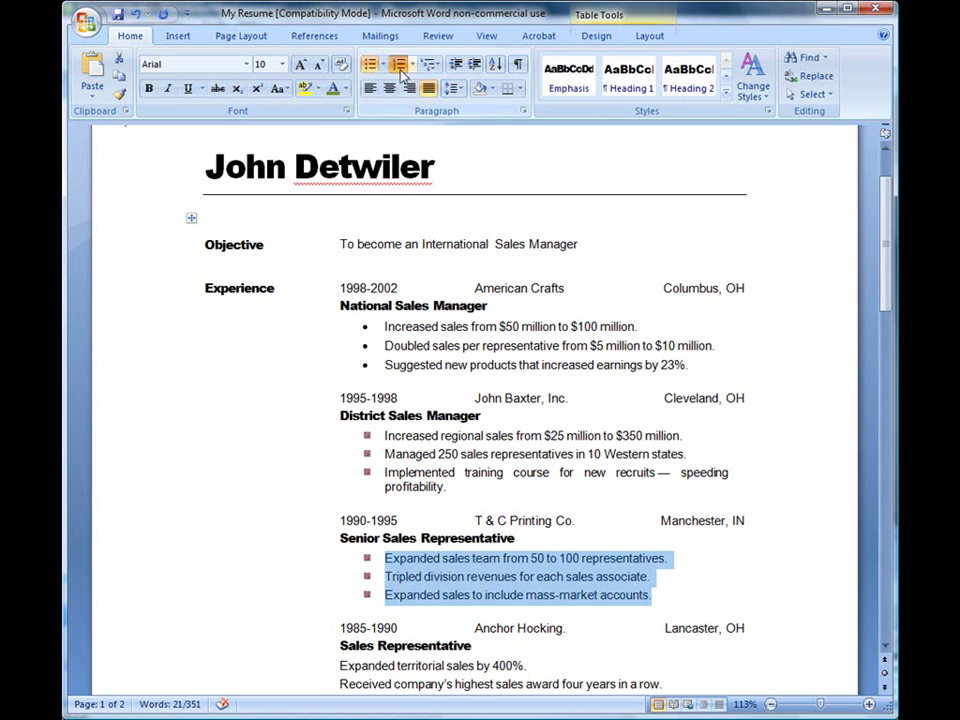
pyautogui.click(411, 65)
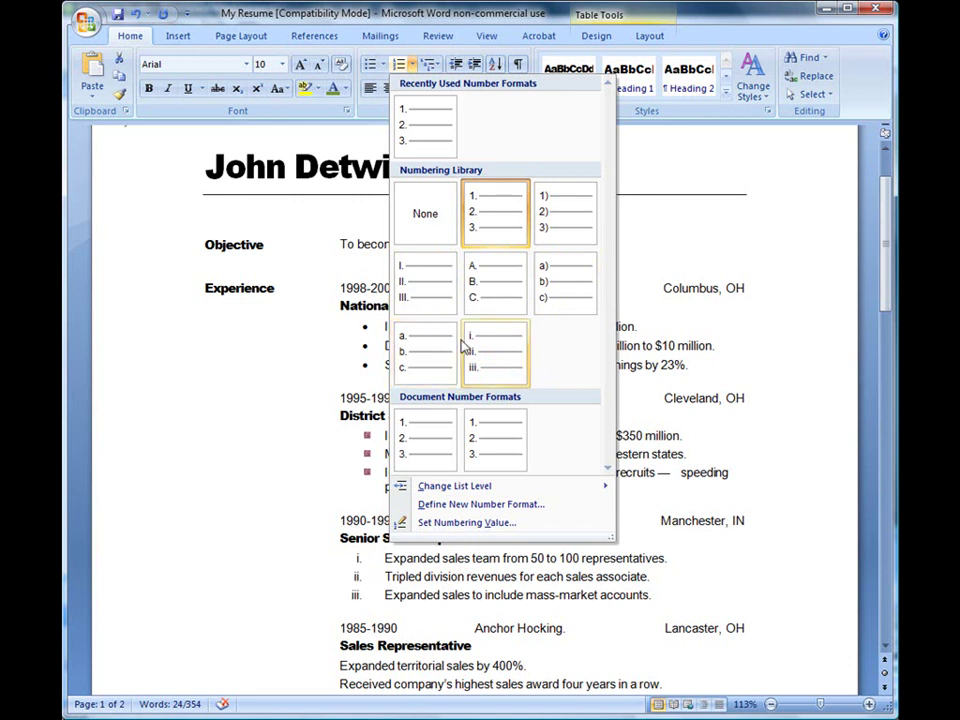
pyautogui.press('Escape')
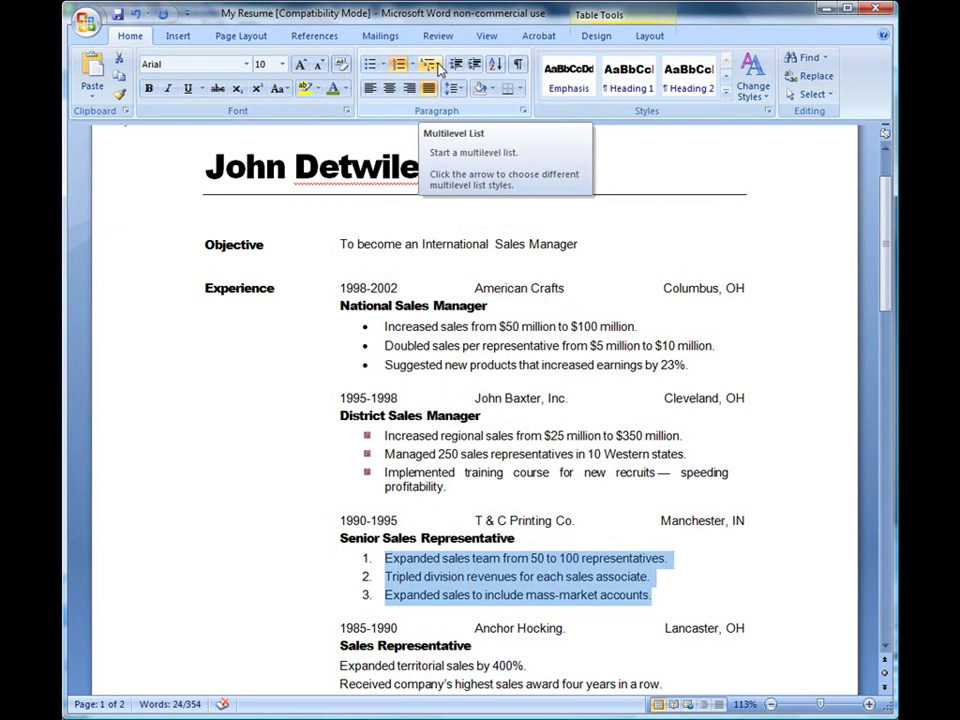
pyautogui.click(438, 67)
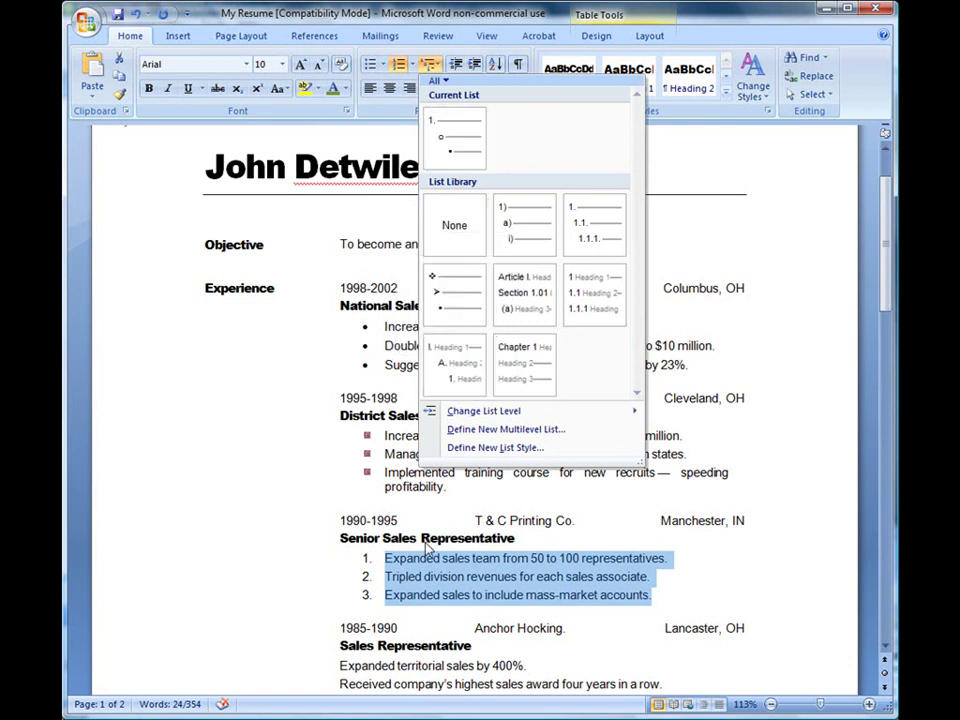
pyautogui.click(424, 515)
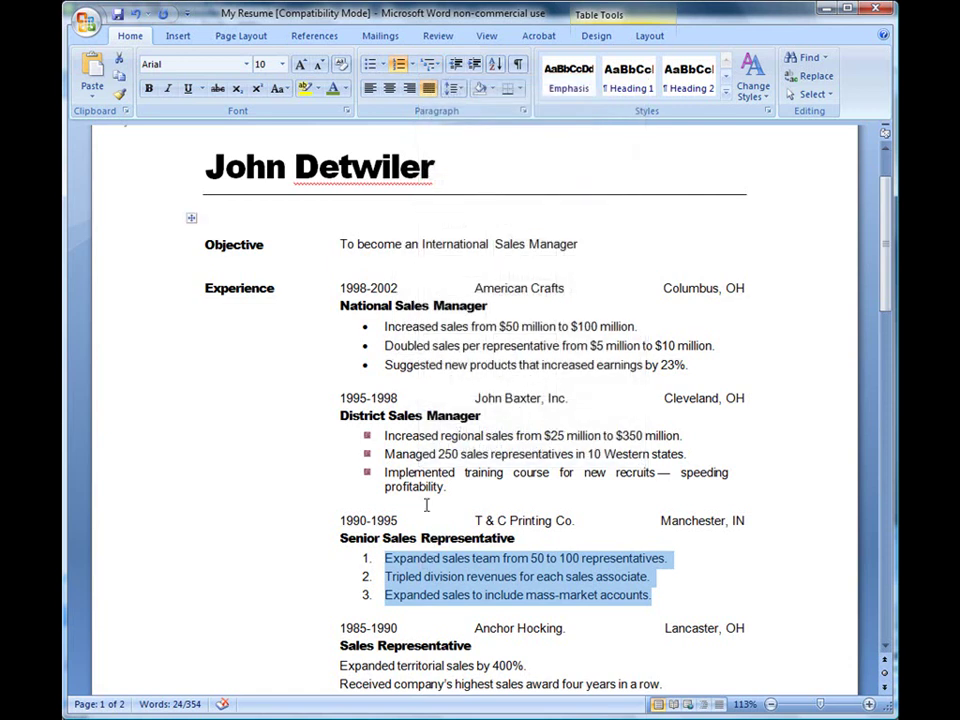